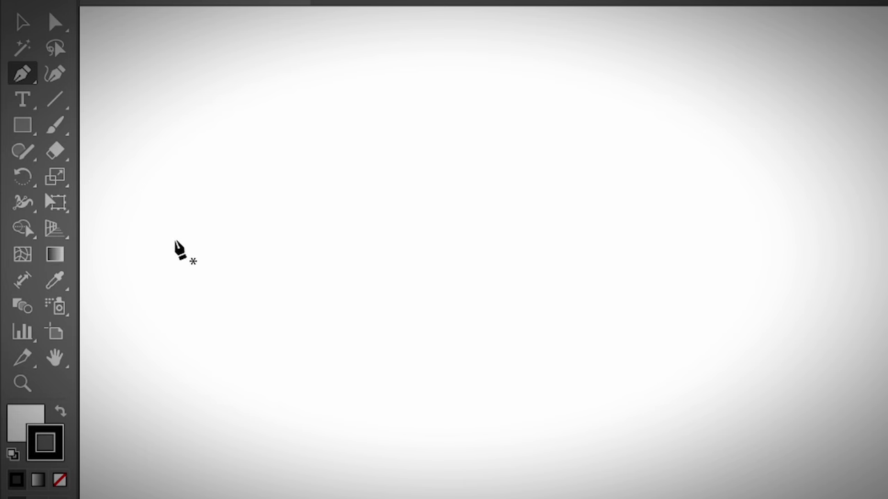
# Step: Activate the Pen tool and set the fill to none, keeping the black stroke
pyautogui.click(23, 74)
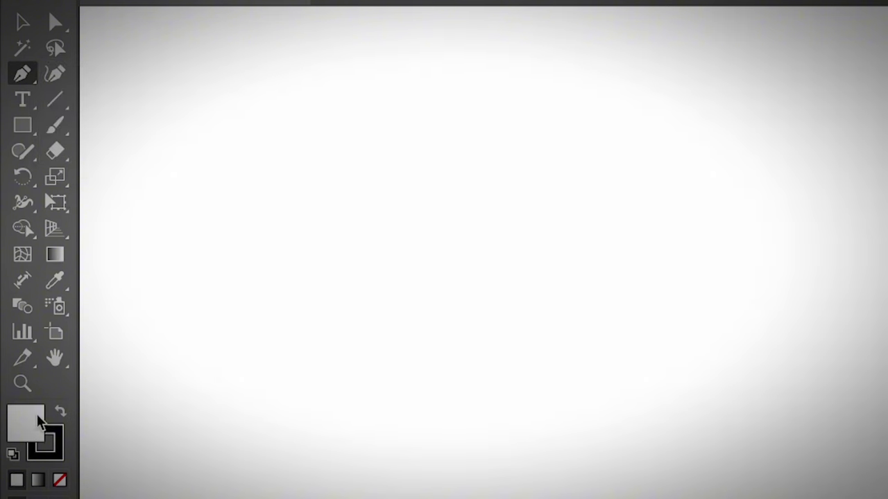
pyautogui.click(60, 479)
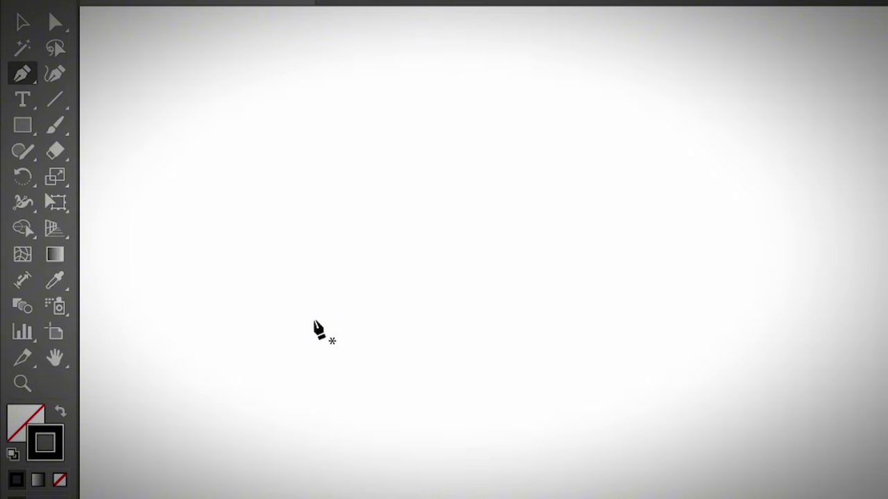
# Step: Draw an open zigzag path of six straight segments across the artboard
pyautogui.click(212, 283)
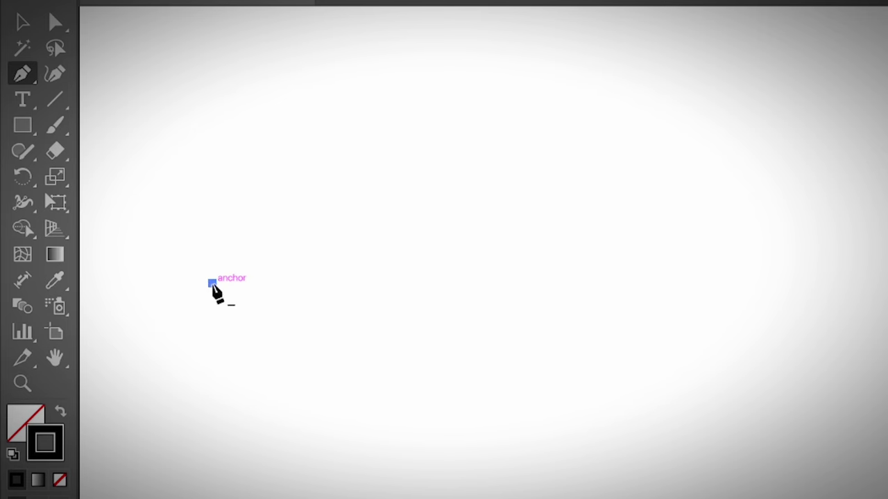
pyautogui.click(438, 403)
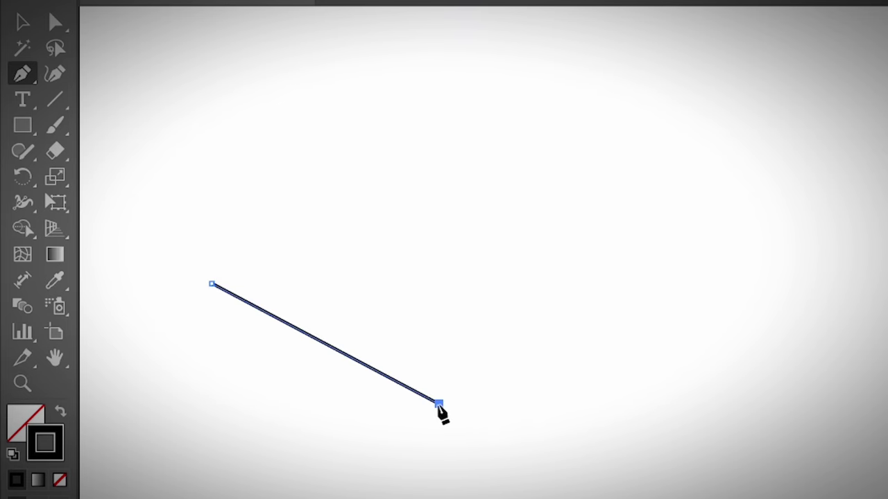
pyautogui.click(492, 309)
pyautogui.click(640, 389)
pyautogui.click(742, 264)
pyautogui.click(824, 369)
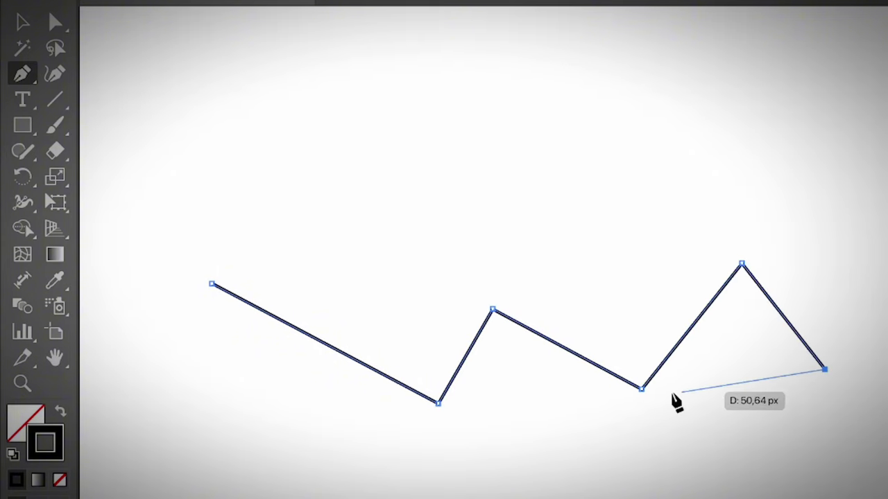
pyautogui.click(801, 181)
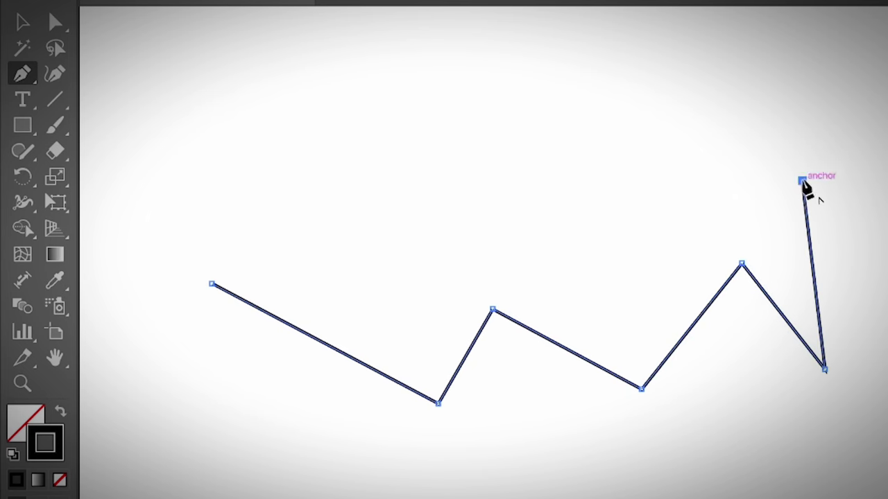
# Step: Undo the zigzag path's segments back to its starting anchor
pyautogui.hotkey('ctrl', 'z')
pyautogui.hotkey('ctrl', 'z')
pyautogui.hotkey('ctrl', 'z')
pyautogui.hotkey('ctrl', 'z')
pyautogui.hotkey('ctrl', 'z')
pyautogui.hotkey('ctrl', 'z')
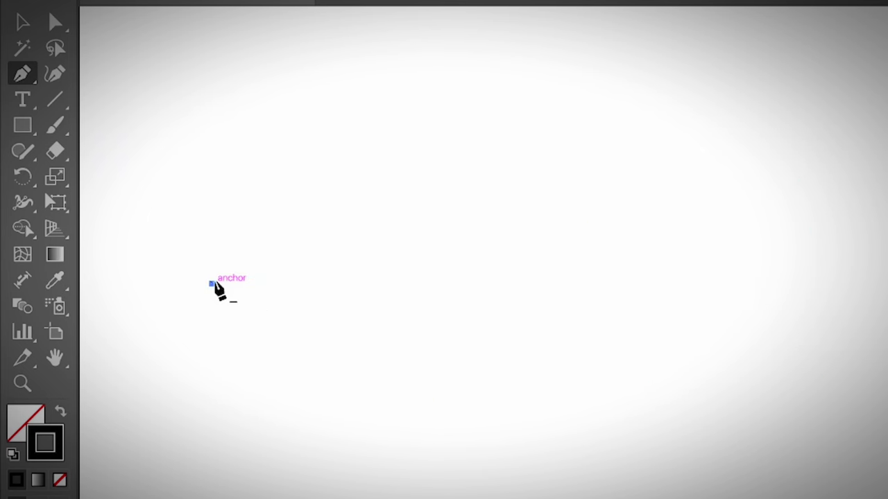
# Step: Draw a single perfectly horizontal straight line across the artboard and end the path
pyautogui.click(212, 285)
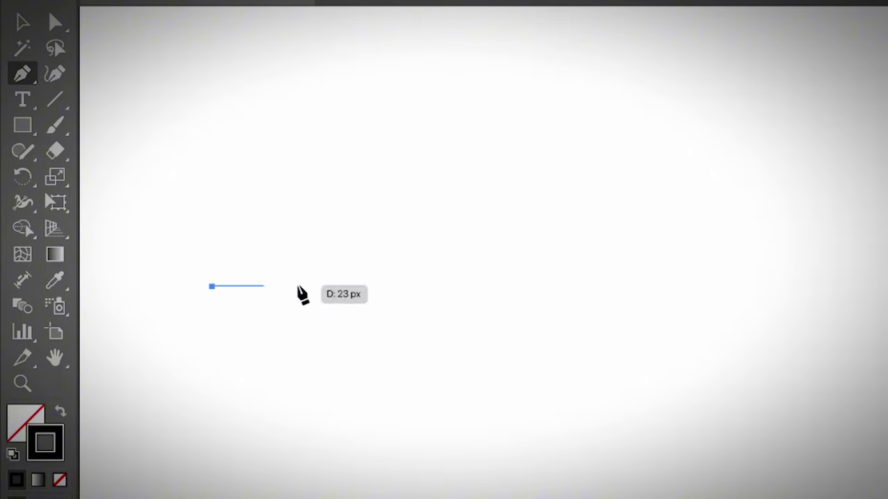
pyautogui.keyDown('shift'); pyautogui.click(736, 291); pyautogui.keyUp('shift')
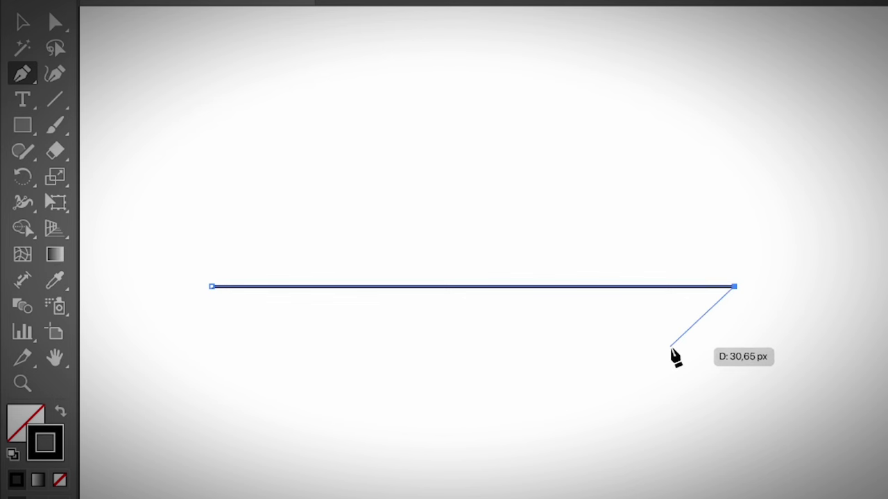
pyautogui.press('Escape')
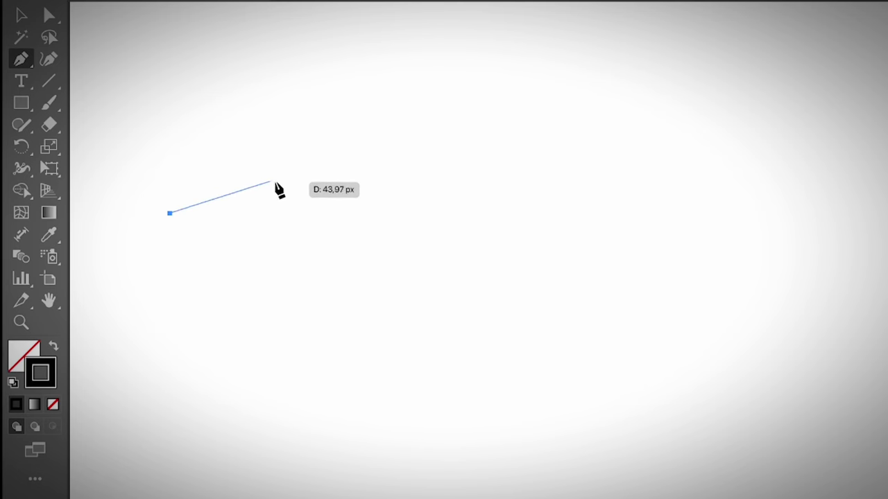
# Step: Extend the started path with curves through a tall rounded peak, a trough, a narrow spike and a wide shallow arc
pyautogui.click(220, 123)
pyautogui.moveTo(222, 124); pyautogui.dragTo(165, 121)
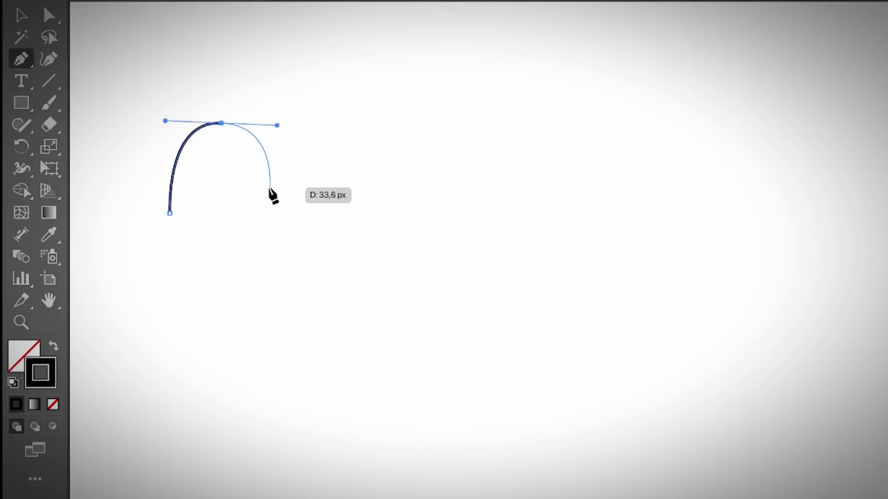
pyautogui.moveTo(303, 235); pyautogui.dragTo(362, 235)
pyautogui.moveTo(354, 203); pyautogui.dragTo(362, 157)
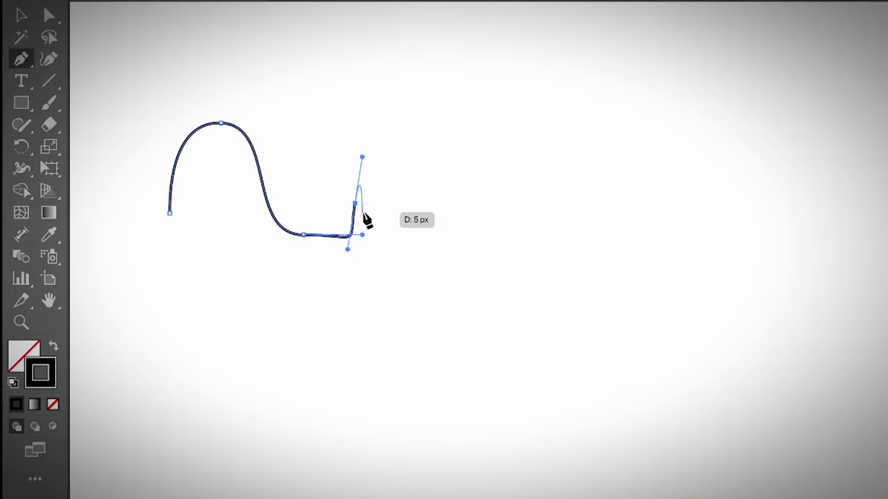
pyautogui.moveTo(362, 220); pyautogui.dragTo(362, 261)
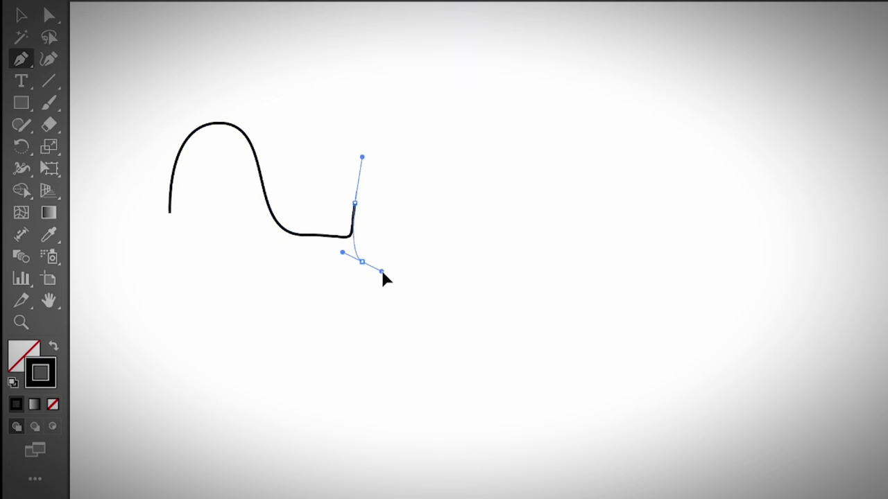
pyautogui.moveTo(481, 287); pyautogui.dragTo(495, 290)
pyautogui.moveTo(562, 253); pyautogui.dragTo(663, 163)
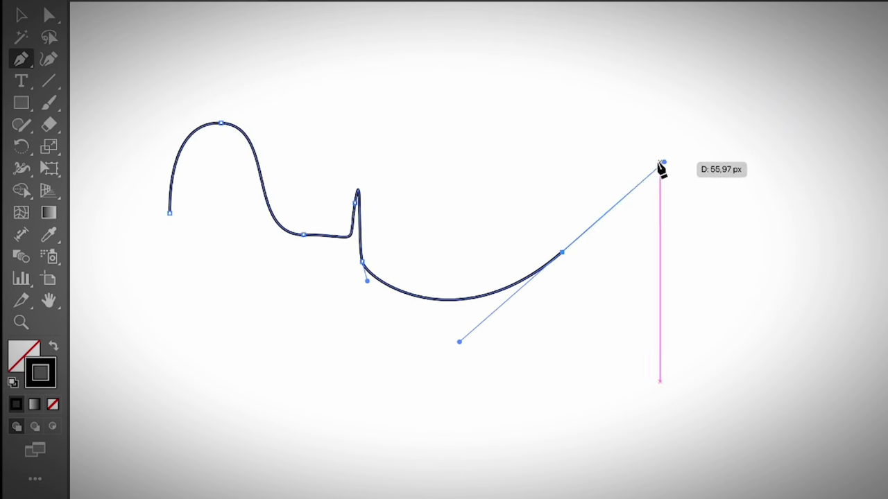
pyautogui.moveTo(664, 164); pyautogui.dragTo(664, 165)
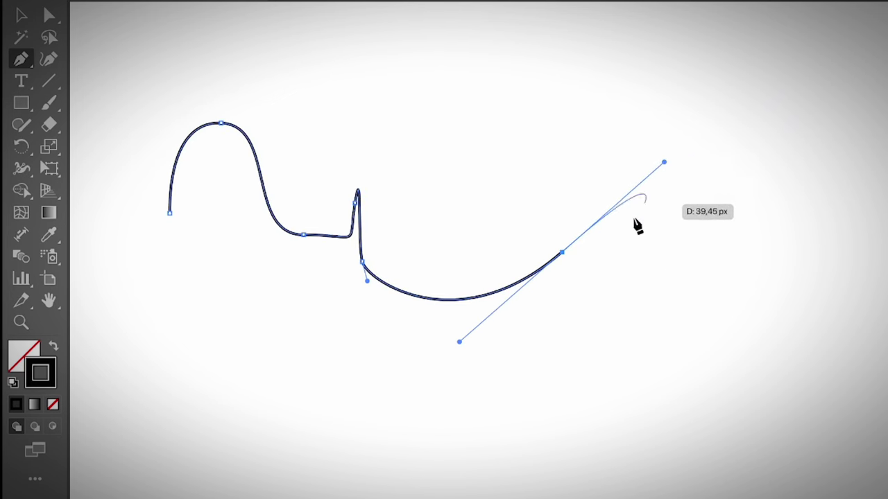
# Step: Add an anchor point on the descending curve between the tall peak and the trough
pyautogui.click(21, 59)
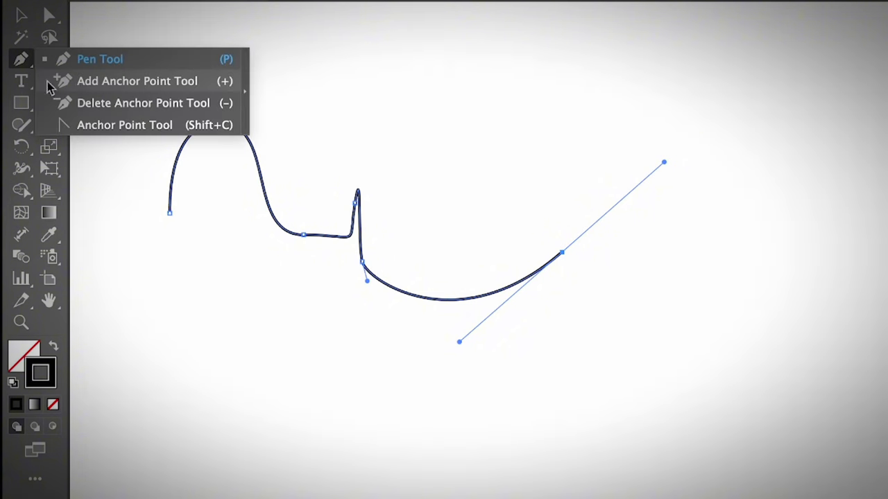
pyautogui.click(100, 108)
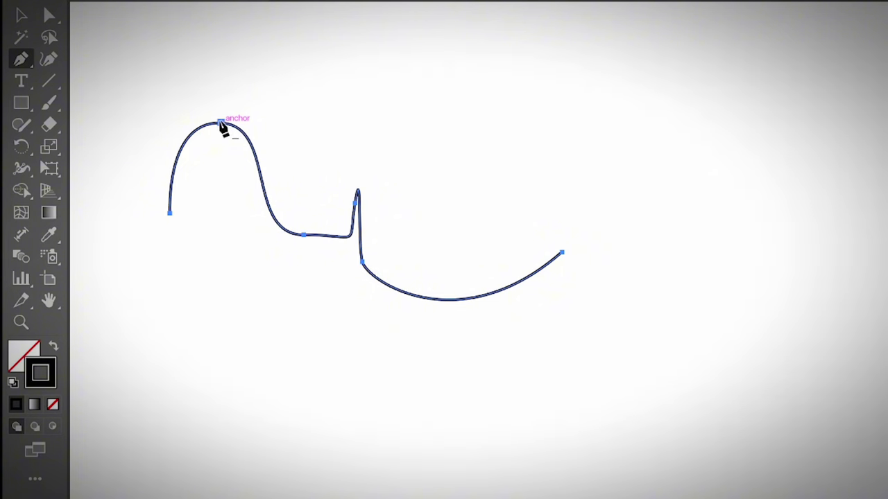
pyautogui.moveTo(220, 123)
pyautogui.mouseDown()
pyautogui.moveTo(209, 114)
pyautogui.moveTo(220, 123)
pyautogui.mouseUp()
pyautogui.moveTo(259, 171)
pyautogui.mouseDown()
pyautogui.moveTo(256, 155)
pyautogui.moveTo(259, 171)
pyautogui.mouseUp()
pyautogui.click(258, 169)
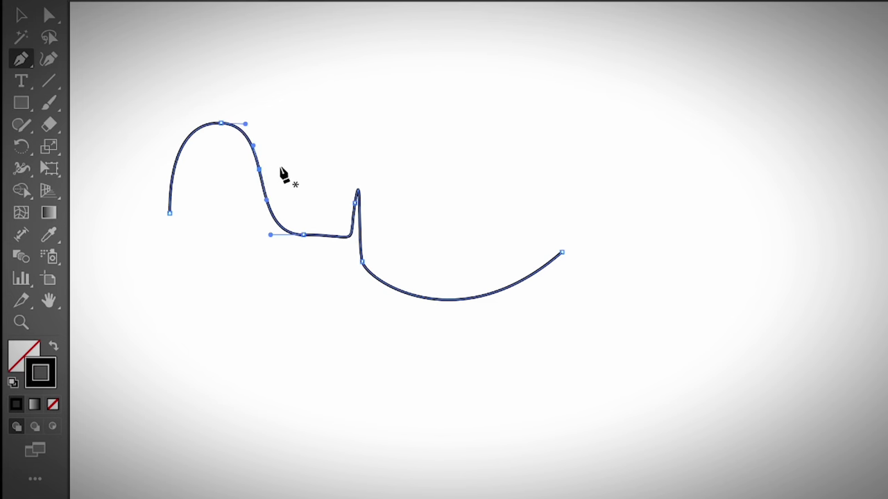
# Step: Try deleting the added anchor and the peak anchor, and undo both deletions
pyautogui.click(258, 169)
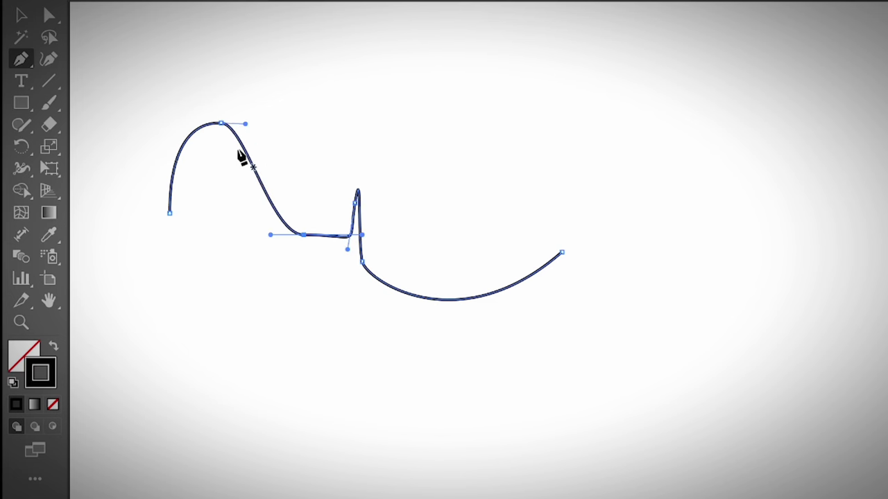
pyautogui.click(220, 124)
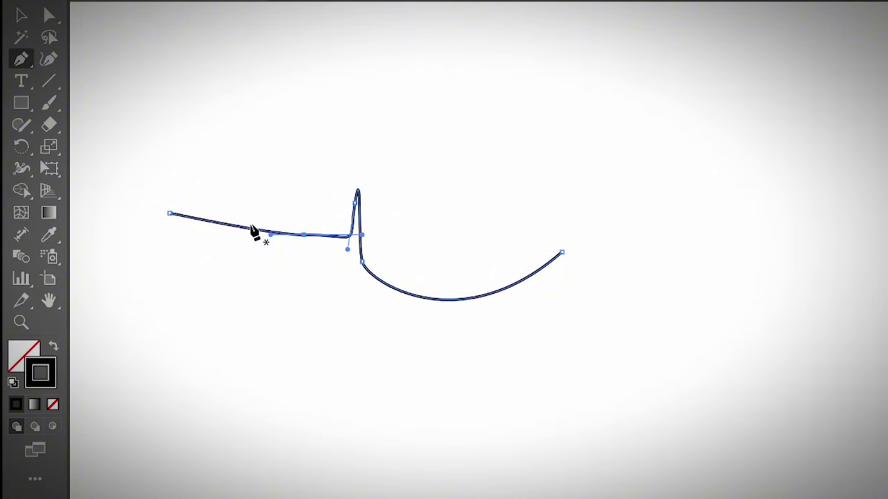
pyautogui.hotkey('ctrl', 'z')
pyautogui.hotkey('ctrl', 'z')
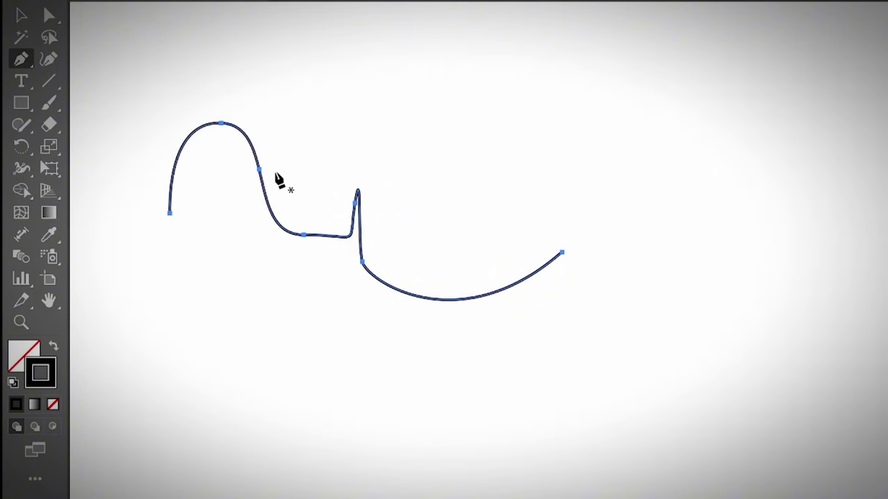
# Step: With the Anchor Point tool, pull new handles from the added anchor and convert the trough anchor to a corner
pyautogui.click(21, 59)
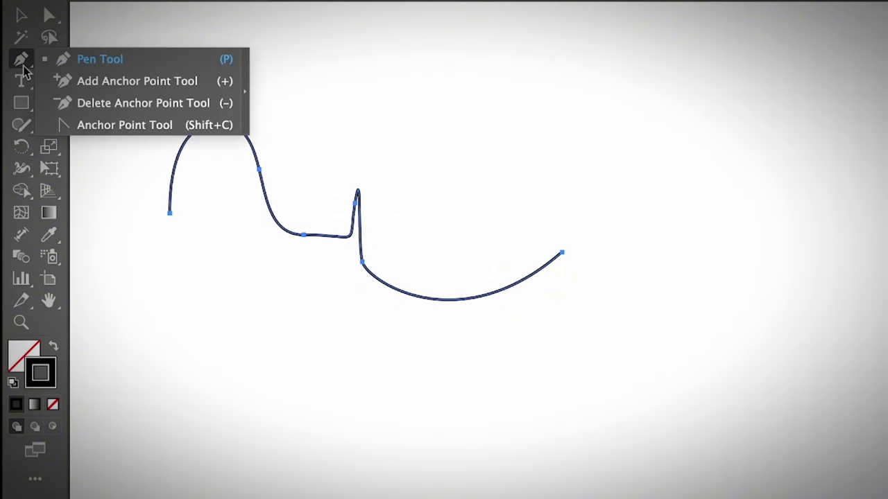
pyautogui.click(143, 130)
pyautogui.moveTo(260, 170); pyautogui.dragTo(275, 212)
pyautogui.click(303, 236)
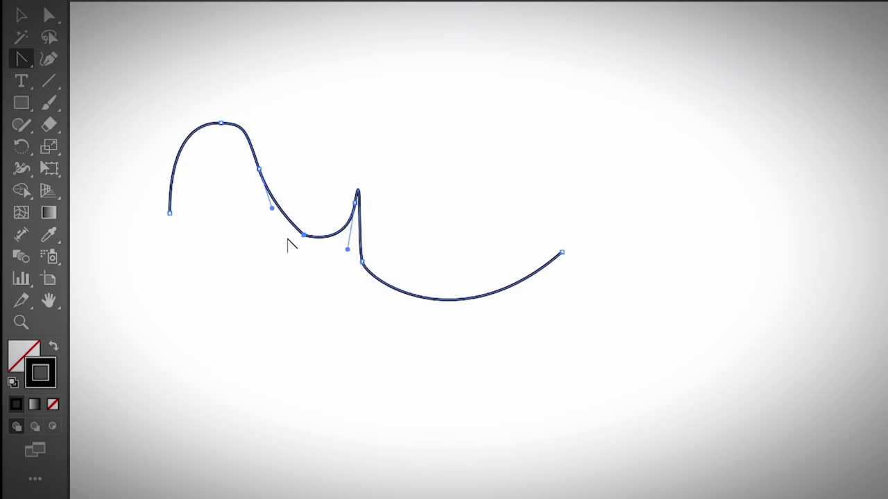
# Step: Pull out new handles on the spike anchor, the anchor below it and the descending curve's anchor to reshape the path
pyautogui.moveTo(347, 249); pyautogui.dragTo(324, 252)
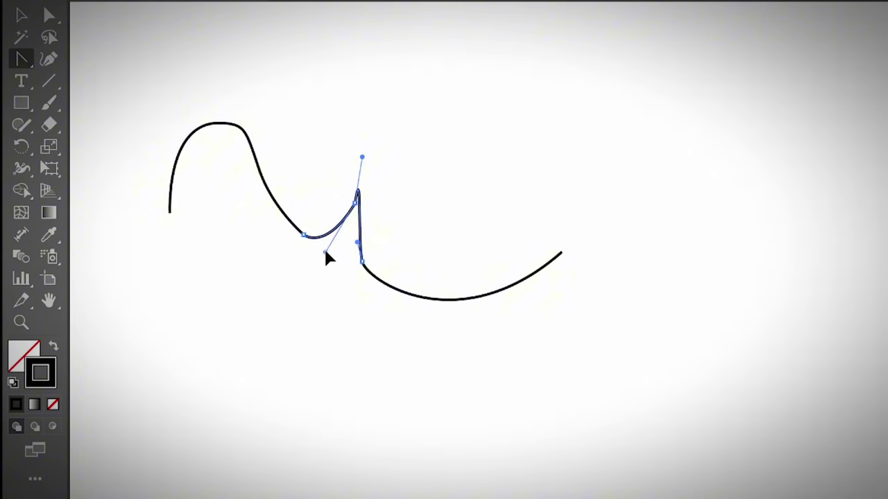
pyautogui.moveTo(354, 203); pyautogui.dragTo(399, 195)
pyautogui.moveTo(362, 261); pyautogui.dragTo(389, 288)
pyautogui.moveTo(398, 196)
pyautogui.mouseDown()
pyautogui.moveTo(399, 213)
pyautogui.moveTo(408, 210)
pyautogui.mouseUp()
pyautogui.hotkey('shift', 'c')
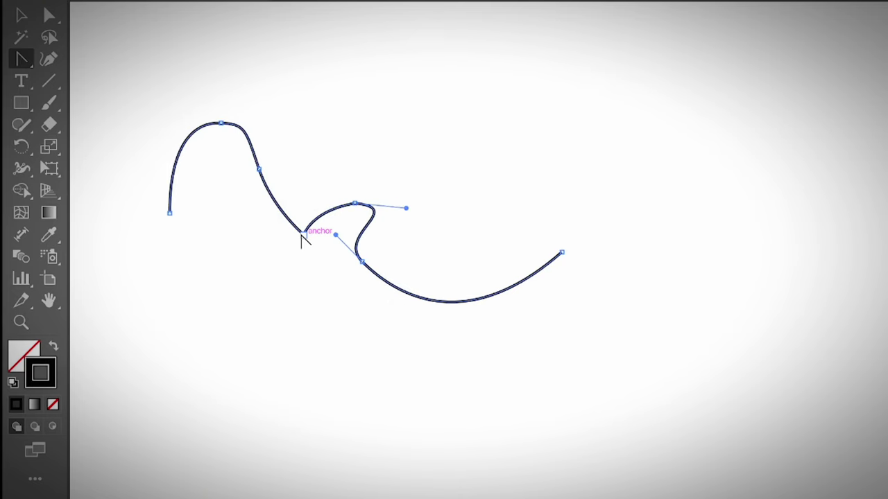
pyautogui.moveTo(259, 170); pyautogui.dragTo(346, 214)
# Step: With the Curvature tool, reposition the points from the small hump back to the tall peak to smooth the curve
pyautogui.click(49, 62)
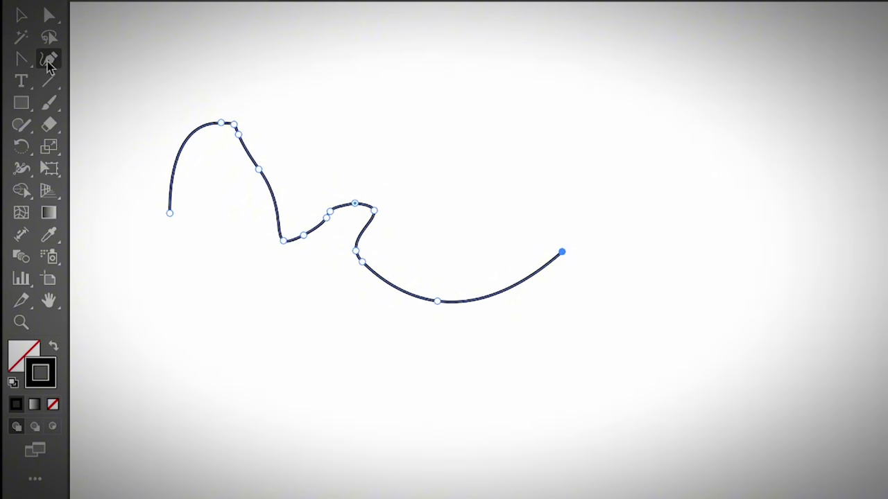
pyautogui.click(355, 203)
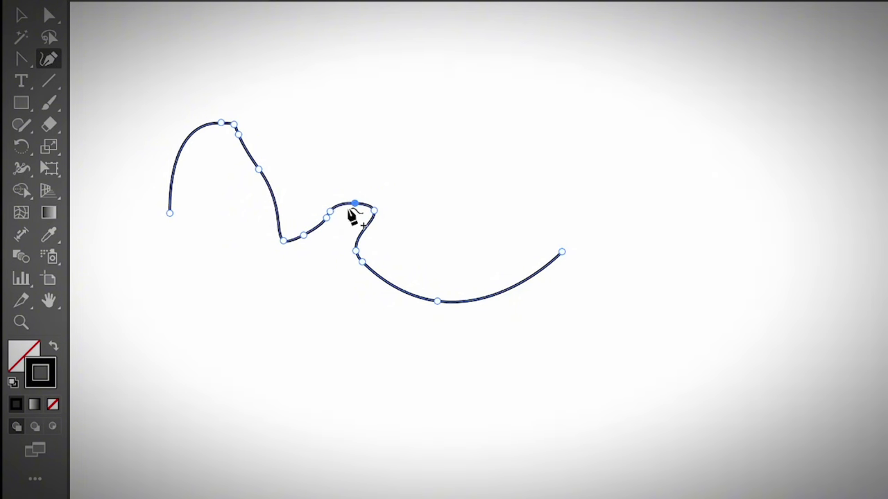
pyautogui.moveTo(326, 218); pyautogui.dragTo(326, 230)
pyautogui.moveTo(304, 236); pyautogui.dragTo(310, 247)
pyautogui.moveTo(258, 170); pyautogui.dragTo(259, 191)
pyautogui.moveTo(239, 134); pyautogui.dragTo(258, 159)
pyautogui.moveTo(221, 123); pyautogui.dragTo(210, 123)
# Step: Move the points on the slope after the small hump, the wide arc, the hump's rise and the trough to even out the curve
pyautogui.moveTo(374, 210); pyautogui.dragTo(364, 228)
pyautogui.moveTo(360, 261); pyautogui.dragTo(394, 286)
pyautogui.moveTo(356, 251); pyautogui.dragTo(469, 298)
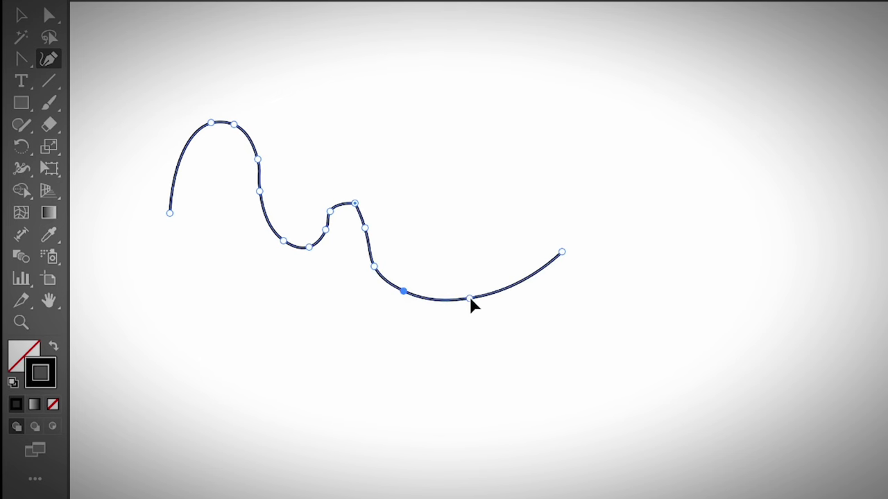
pyautogui.moveTo(330, 211); pyautogui.dragTo(343, 204)
pyautogui.moveTo(283, 240); pyautogui.dragTo(267, 235)
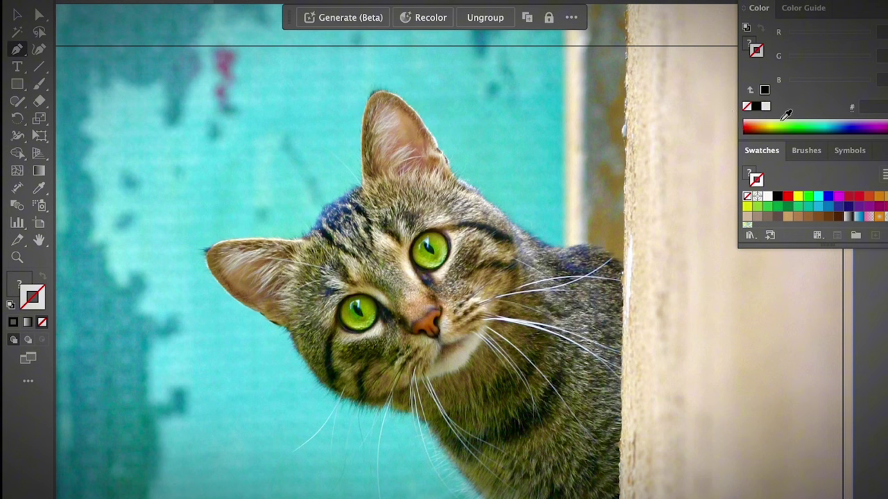
# Step: Set the stroke colour to yellow-green E6FF45 and trace the top of the cat's head between its ears
pyautogui.click(775, 123)
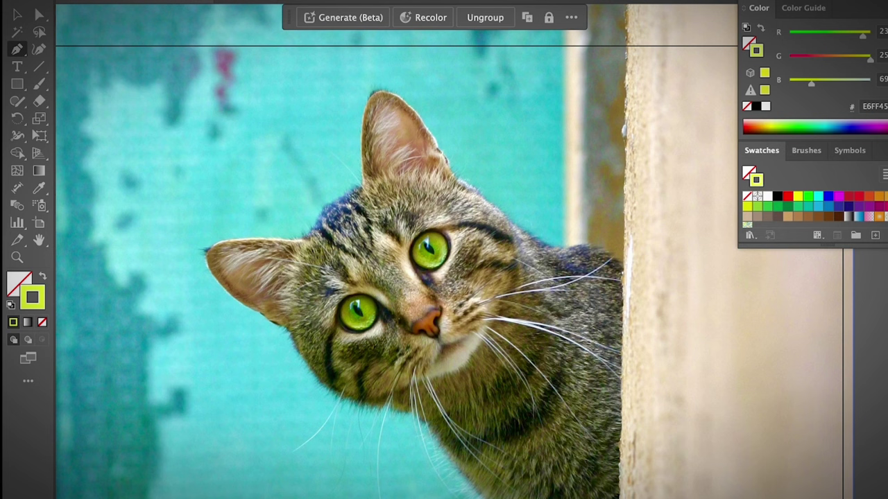
pyautogui.click(302, 239)
pyautogui.moveTo(343, 201); pyautogui.dragTo(344, 201)
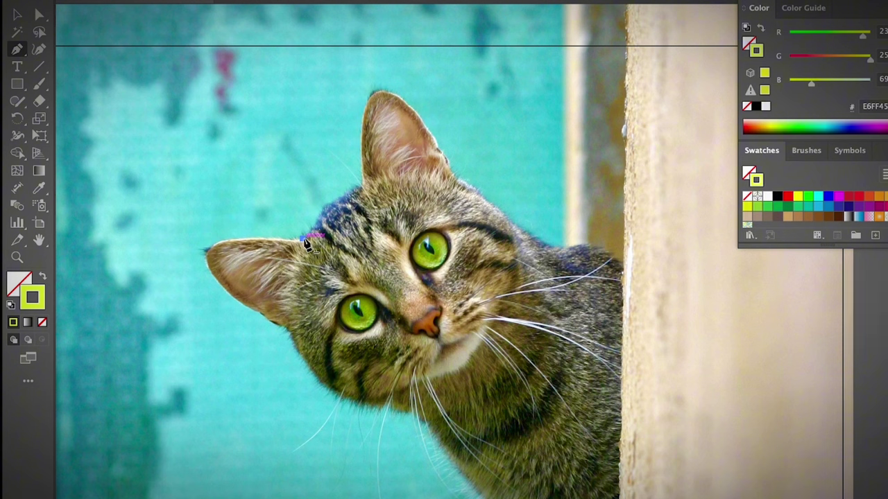
pyautogui.moveTo(307, 246); pyautogui.dragTo(361, 188)
# Step: Continue the outline up the cat's upright ear, over its tip and down its outer edge
pyautogui.press('super+=')
pyautogui.press('super+=')
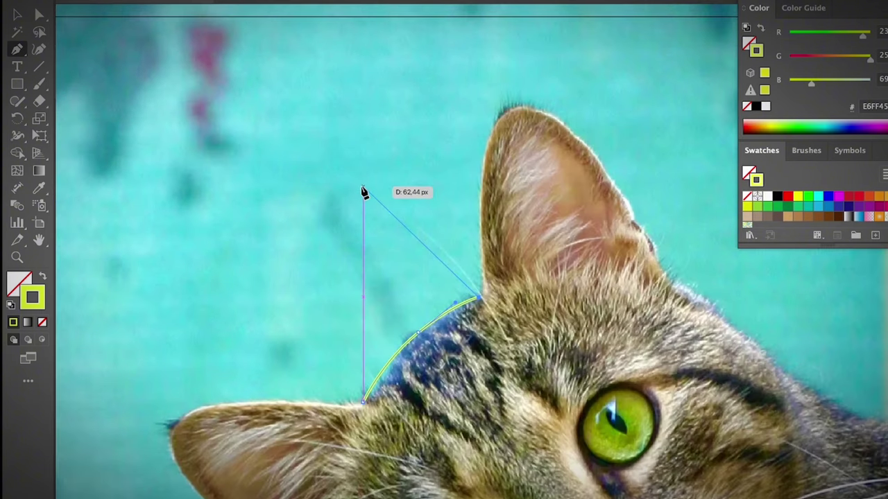
pyautogui.hotkey('ctrl', '+')
pyautogui.hscroll(5, 364, 192)
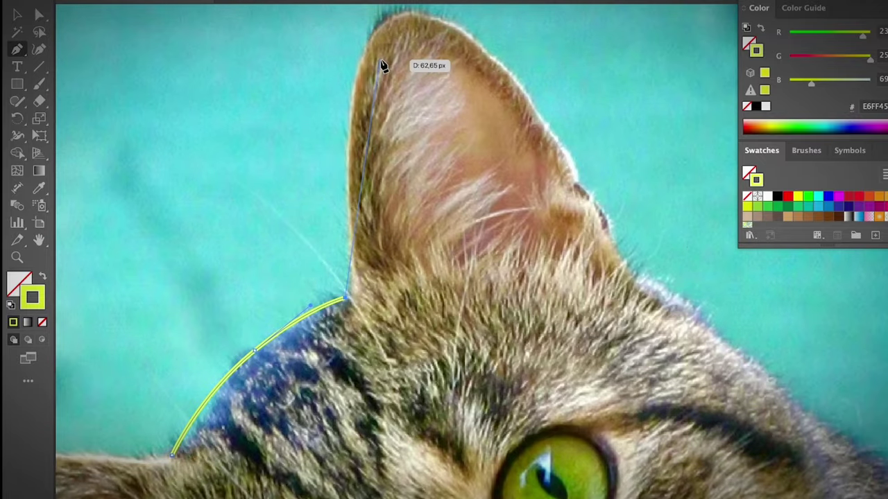
pyautogui.moveTo(356, 83); pyautogui.dragTo(385, 48)
pyautogui.hscroll(2, 375, 43)
pyautogui.scroll(1, 374, 44)
pyautogui.moveTo(508, 169); pyautogui.dragTo(525, 195)
pyautogui.moveTo(535, 218); pyautogui.dragTo(559, 258)
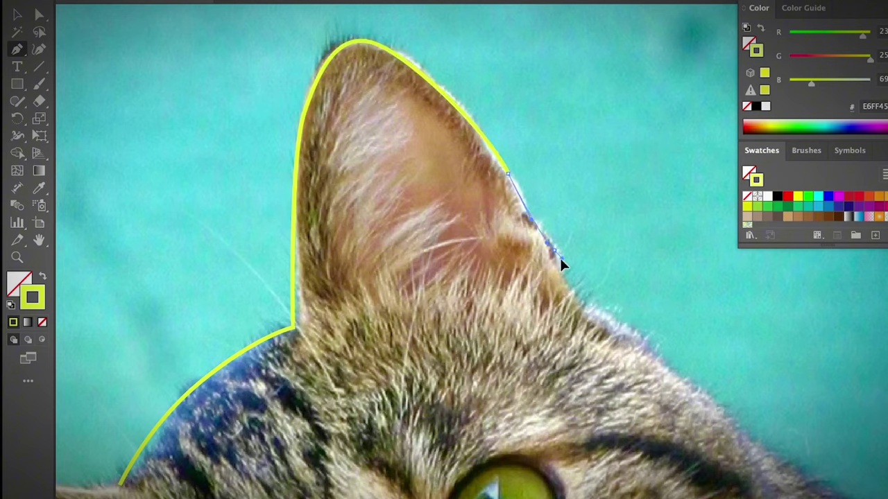
# Step: Continue the outline from the base of the cat's upright ear down the back of its head onto the shoulder
pyautogui.moveTo(573, 297); pyautogui.dragTo(599, 304)
pyautogui.hscroll(10, 606, 313)
pyautogui.moveTo(404, 404); pyautogui.dragTo(450, 436)
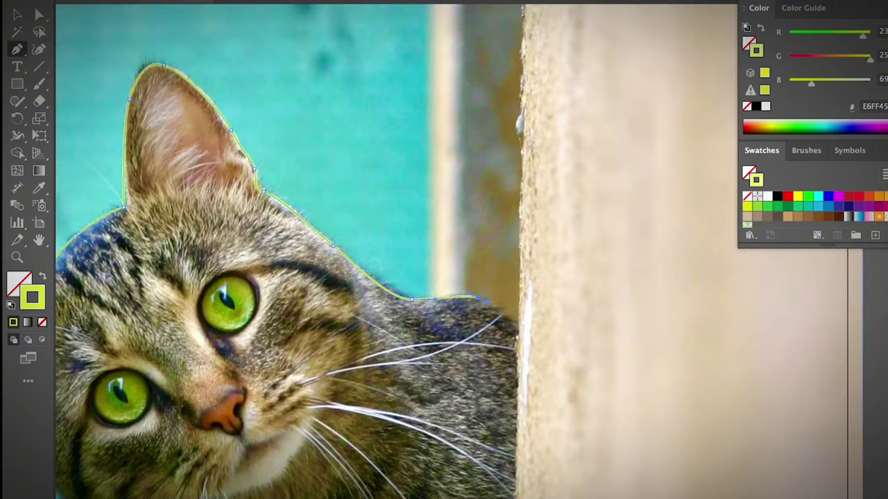
# Step: Extend the outline over the shoulder, down the wall edge and back up along the chest and chin
pyautogui.scroll(3, 525, 455)
pyautogui.click(521, 357)
pyautogui.click(360, 357)
pyautogui.click(308, 268)
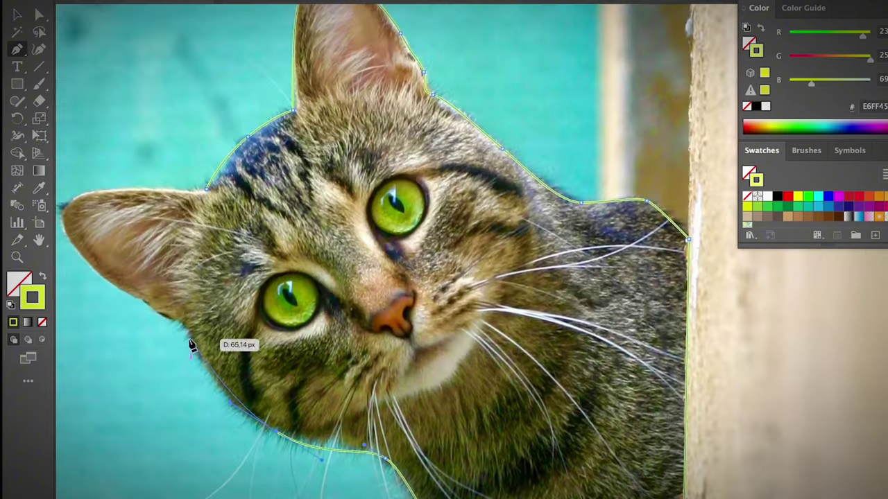
# Step: Trace around the cat's tilted ear and close the outline at its starting point on the head
pyautogui.click(97, 271)
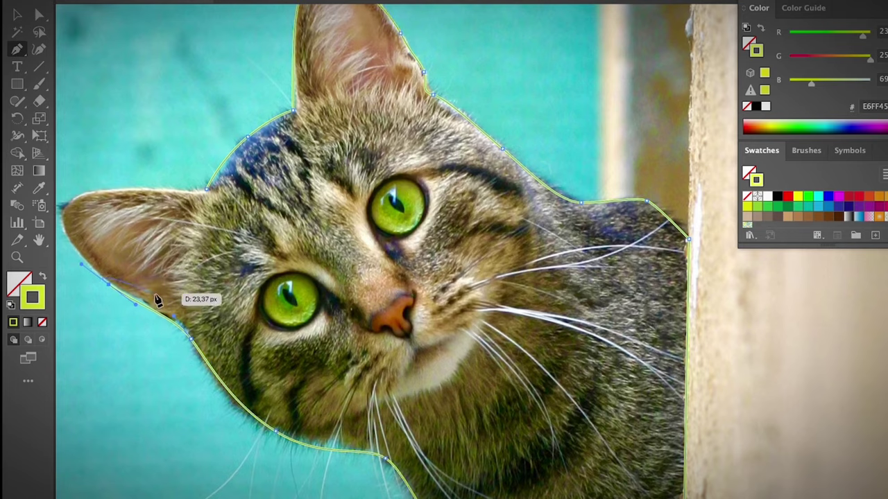
pyautogui.moveTo(132, 302); pyautogui.dragTo(138, 285)
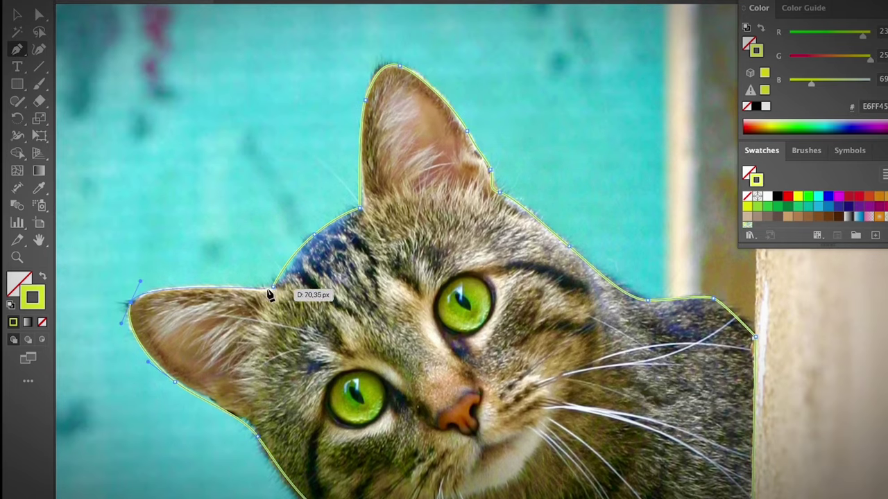
pyautogui.moveTo(255, 288); pyautogui.dragTo(265, 290)
pyautogui.click(273, 287)
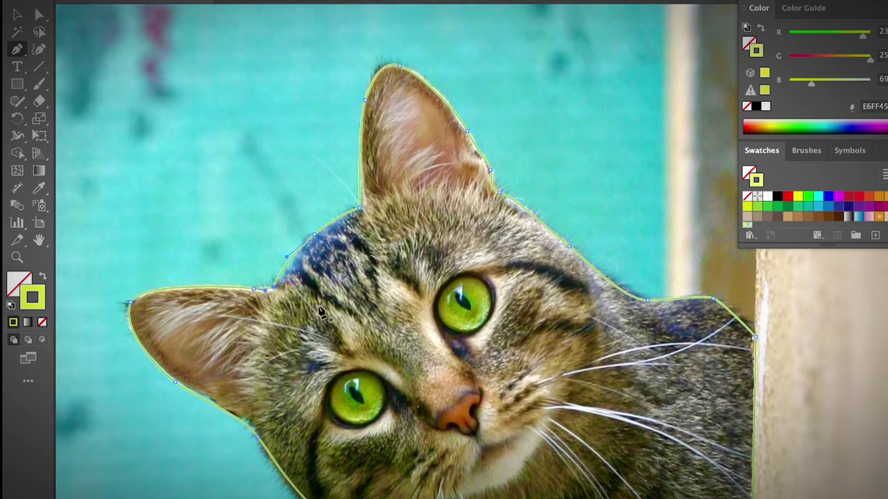
# Step: Examine the closed outline all around the cat, selecting the path to check how it follows the fur edge
pyautogui.hscroll(2, 272, 291)
pyautogui.press('super+plus')
pyautogui.scroll(-2, 321, 312)
pyautogui.hscroll(3, 322, 312)
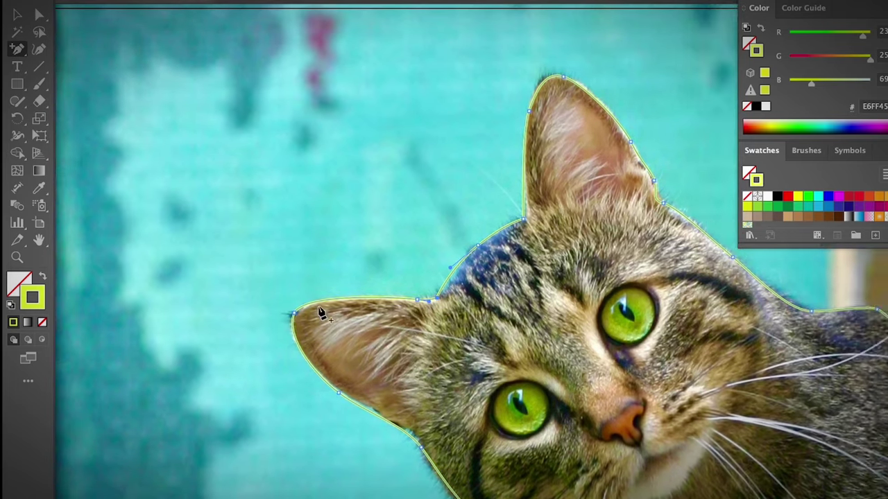
pyautogui.scroll(-1, 321, 312)
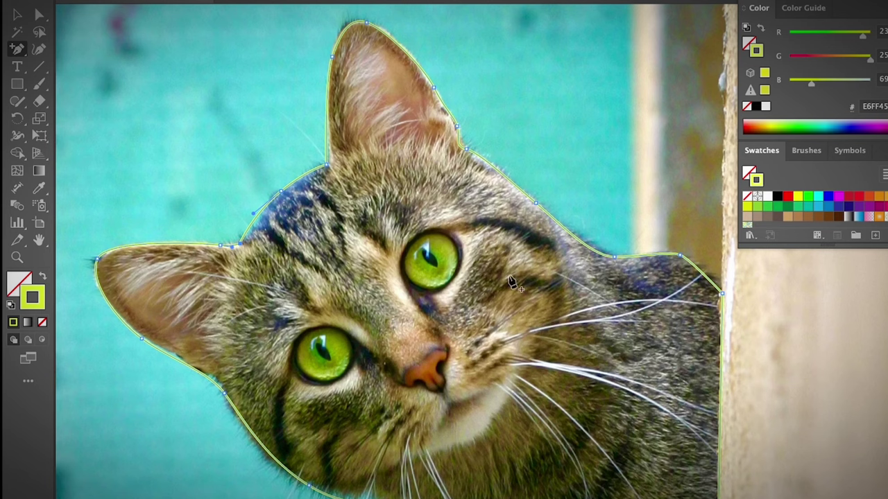
pyautogui.click(17, 14)
pyautogui.click(493, 333)
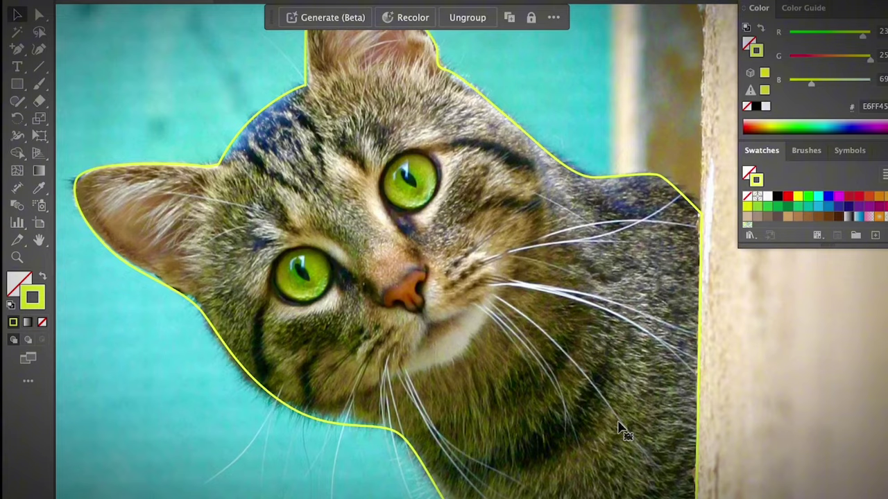
pyautogui.scroll(3, 621, 430)
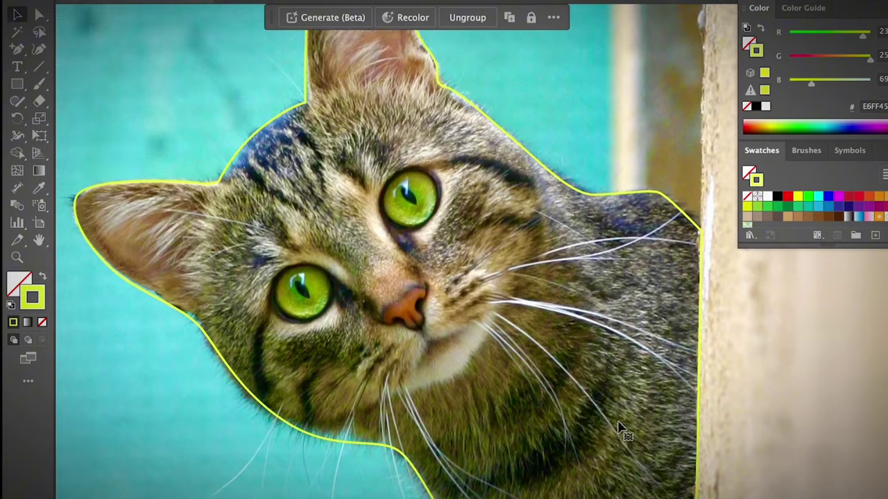
pyautogui.click(594, 236)
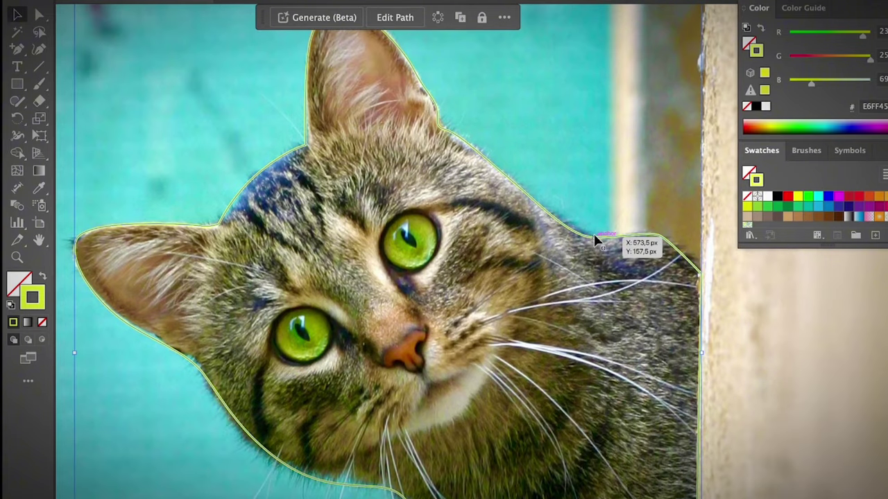
pyautogui.click(789, 337)
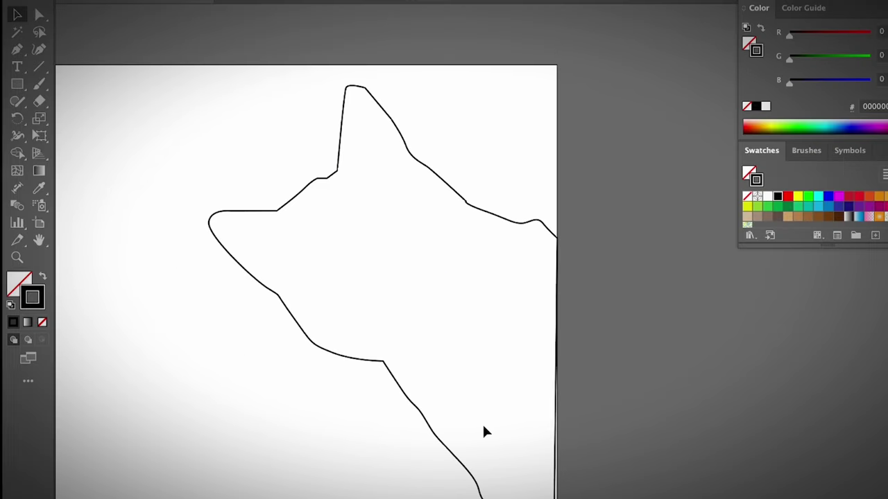
# Step: Select the black cat outline drawn on the blank artboard to inspect its path
pyautogui.click(277, 210)
pyautogui.click(172, 224)
pyautogui.click(276, 210)
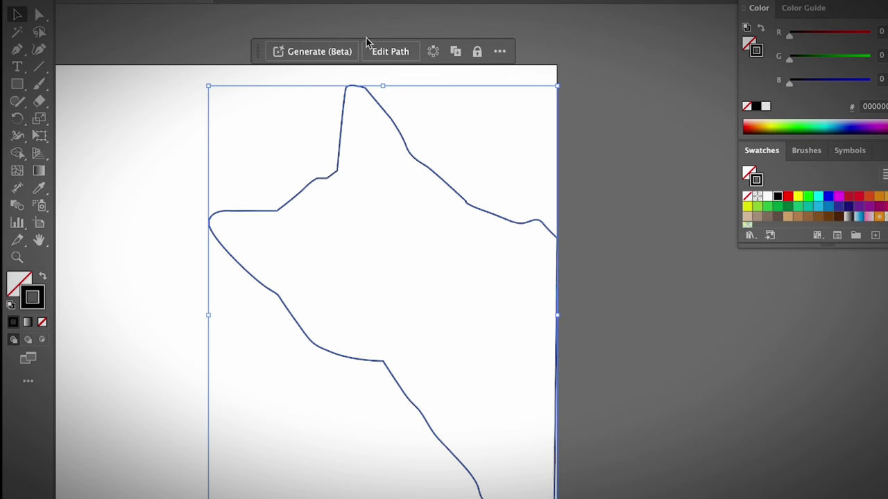
# Step: Draw a wavy path of alternating peaks and troughs with the Pen tool beside the black cat outline
pyautogui.hscroll(-2, 107, 136)
pyautogui.press('p')
pyautogui.click(95, 188)
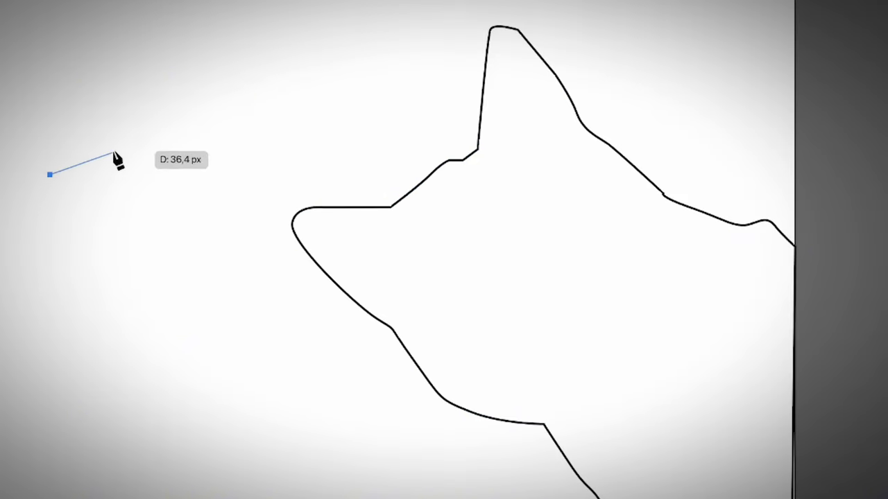
pyautogui.moveTo(100, 167); pyautogui.dragTo(149, 193)
pyautogui.moveTo(170, 174); pyautogui.dragTo(169, 188)
pyautogui.moveTo(185, 133)
pyautogui.mouseDown()
pyautogui.moveTo(183, 148)
pyautogui.moveTo(187, 135)
pyautogui.mouseUp()
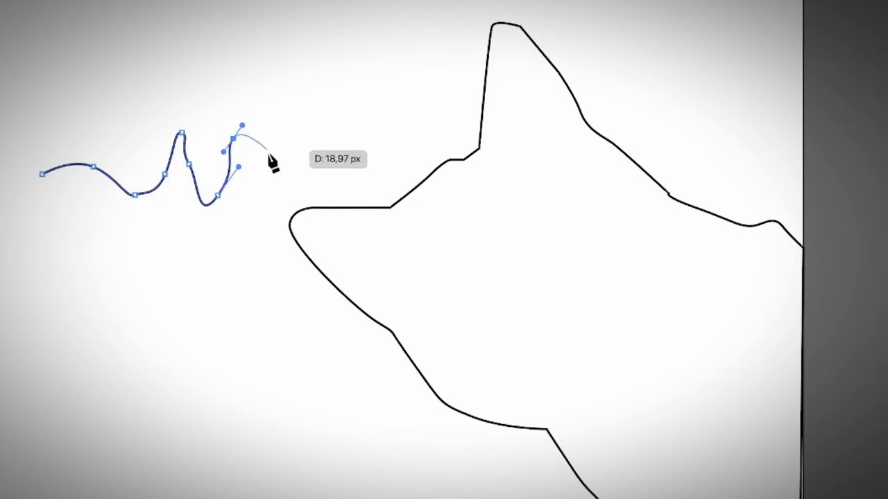
pyautogui.moveTo(267, 150); pyautogui.dragTo(267, 158)
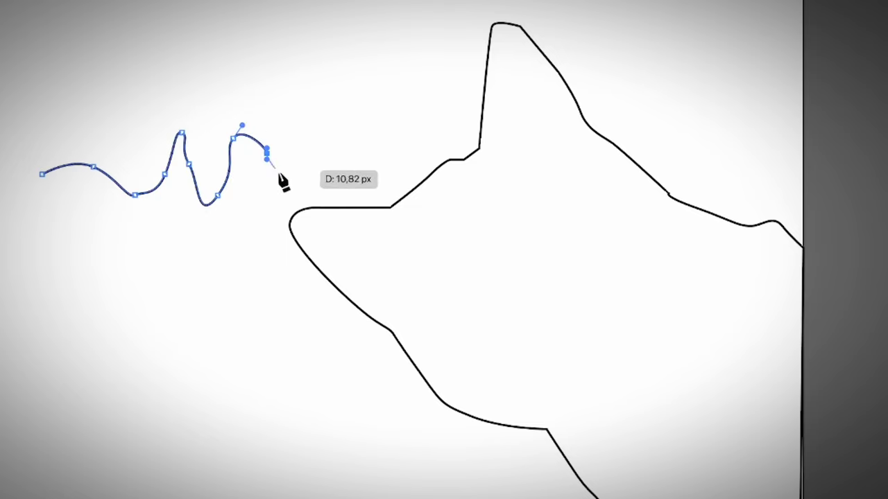
pyautogui.moveTo(266, 424); pyautogui.dragTo(342, 489)
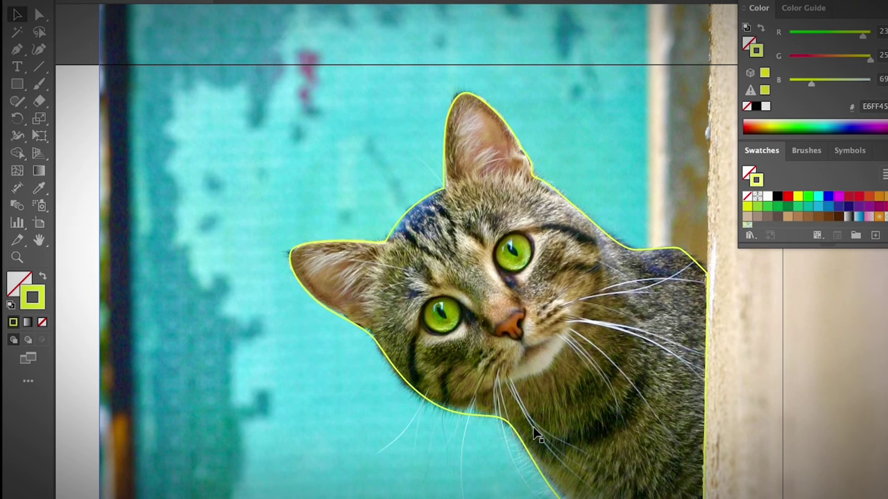
# Step: Turn the yellow-green cat outline into a solid silhouette with a black fill and no stroke
pyautogui.click(382, 245)
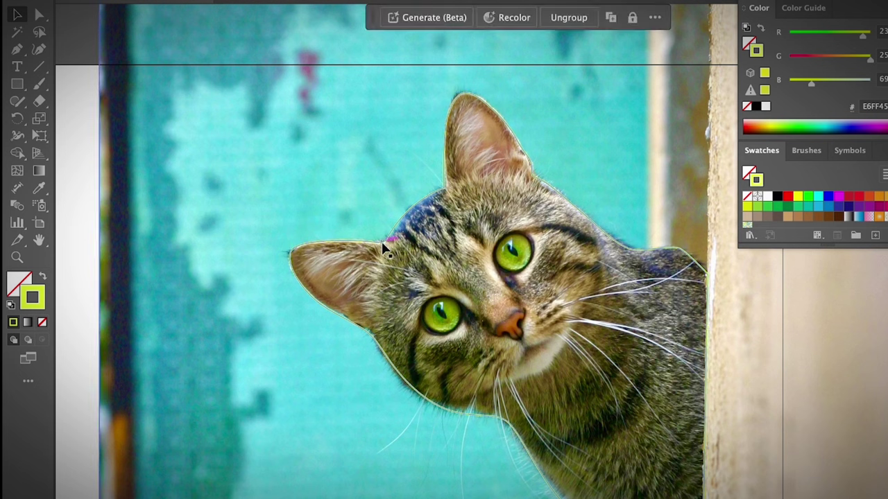
pyautogui.click(42, 278)
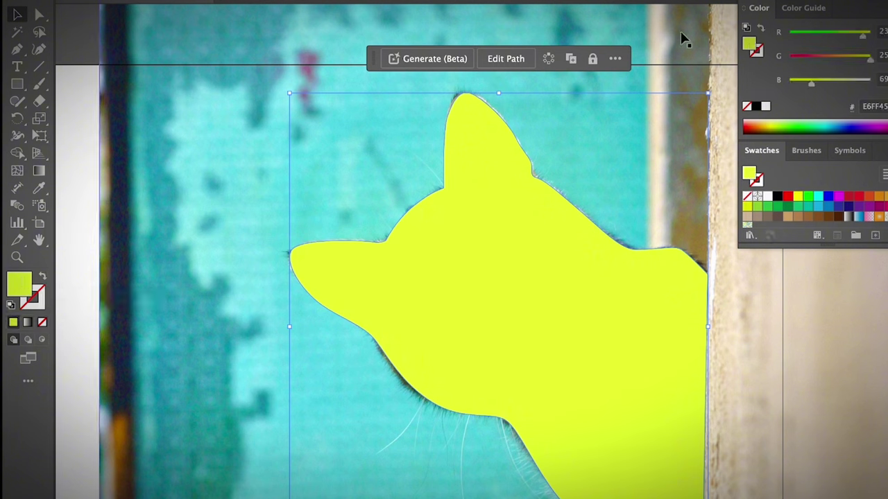
pyautogui.click(758, 106)
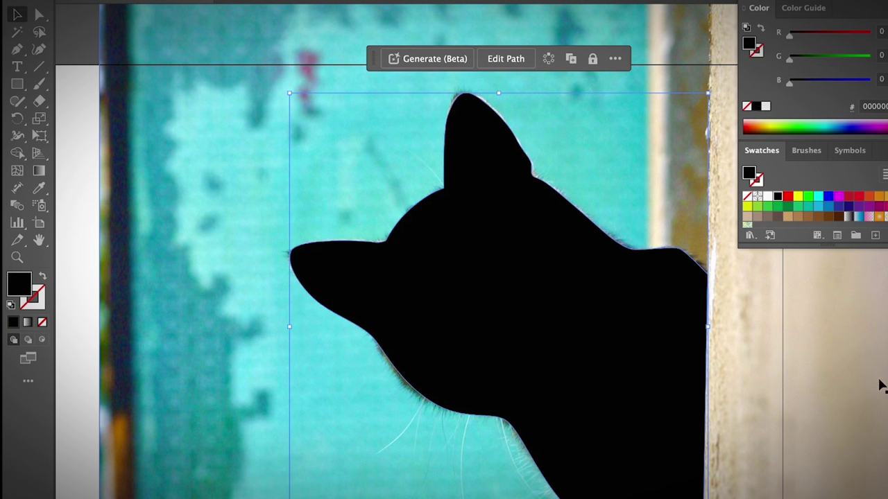
pyautogui.click(64, 52)
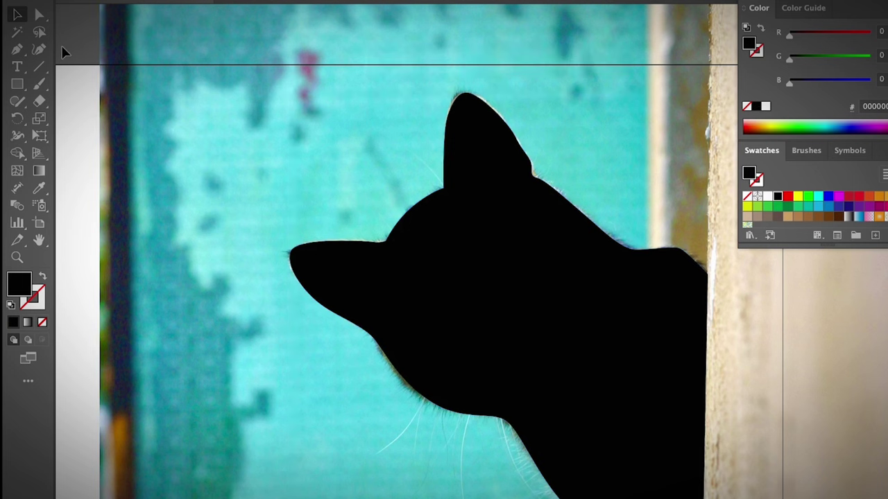
# Step: Swap the silhouette's black fill to the stroke so the cat shape has no fill
pyautogui.click(504, 286)
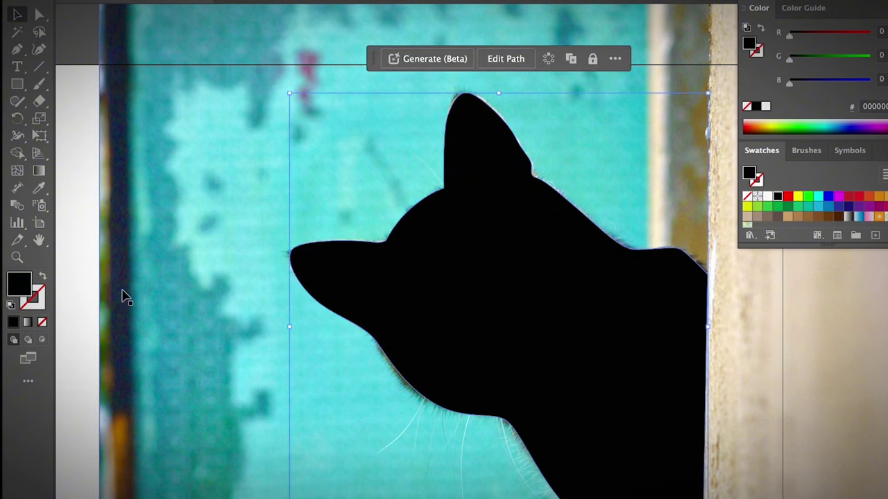
pyautogui.click(42, 277)
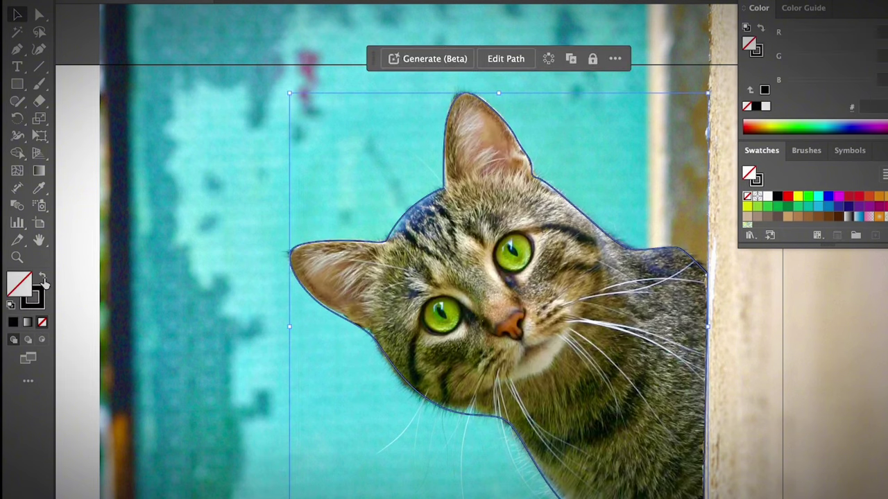
pyautogui.click(82, 229)
# Step: Select the photo together with the cat outline and make a clipping mask from them
pyautogui.click(127, 222)
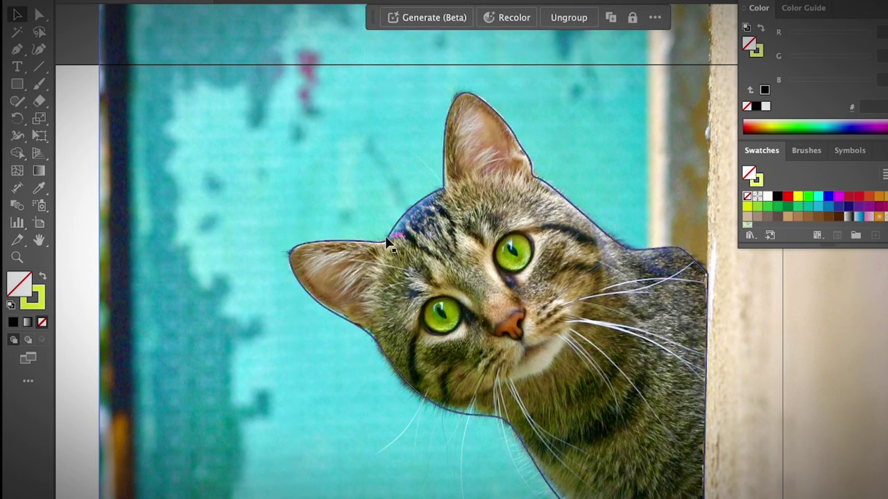
pyautogui.hotkey('ctrl', 'shift', 'g')
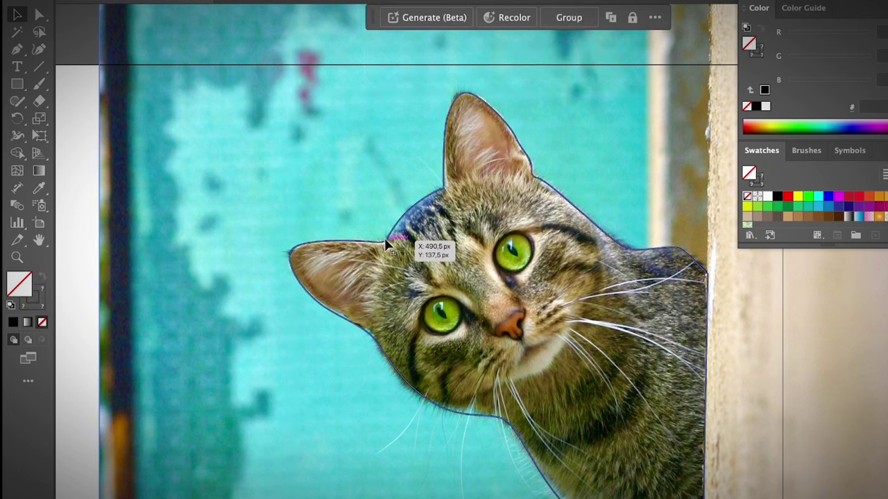
pyautogui.rightClick(350, 156)
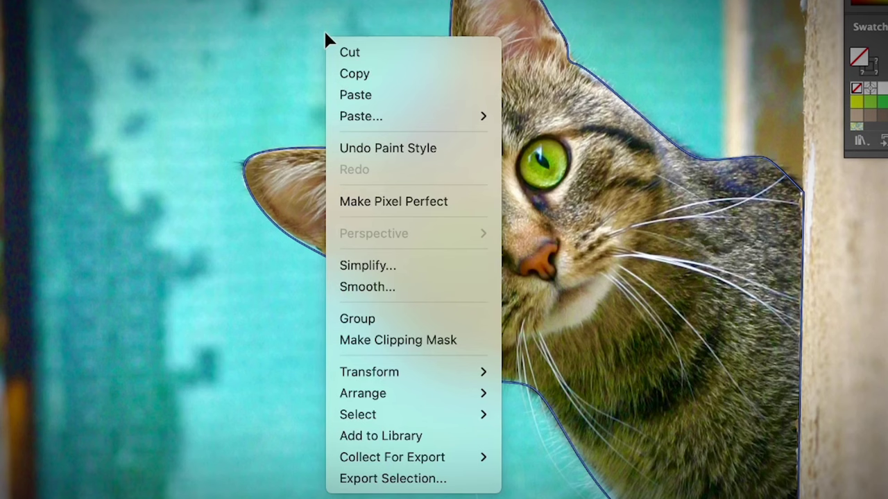
pyautogui.click(427, 338)
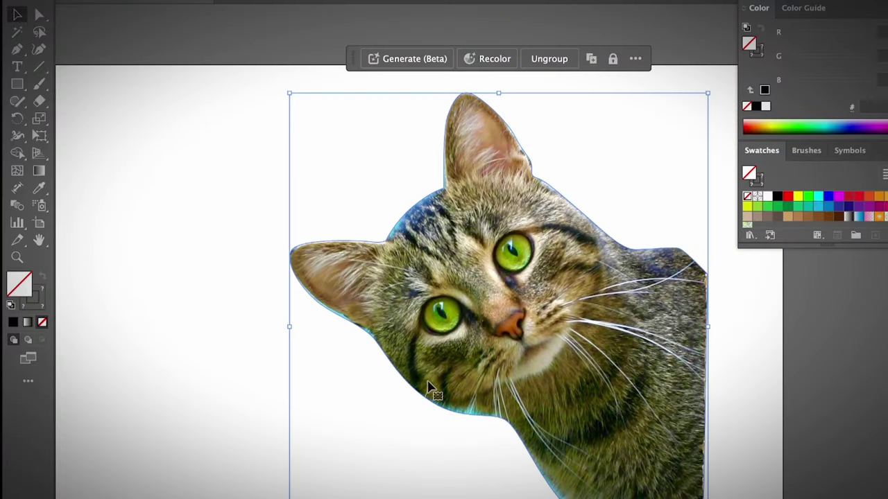
# Step: Move the clipped cat to the right edge of the artboard
pyautogui.click(755, 376)
pyautogui.hscroll(3, 751, 378)
pyautogui.moveTo(591, 387); pyautogui.dragTo(719, 409)
pyautogui.click(718, 410)
pyautogui.hscroll(2, 718, 410)
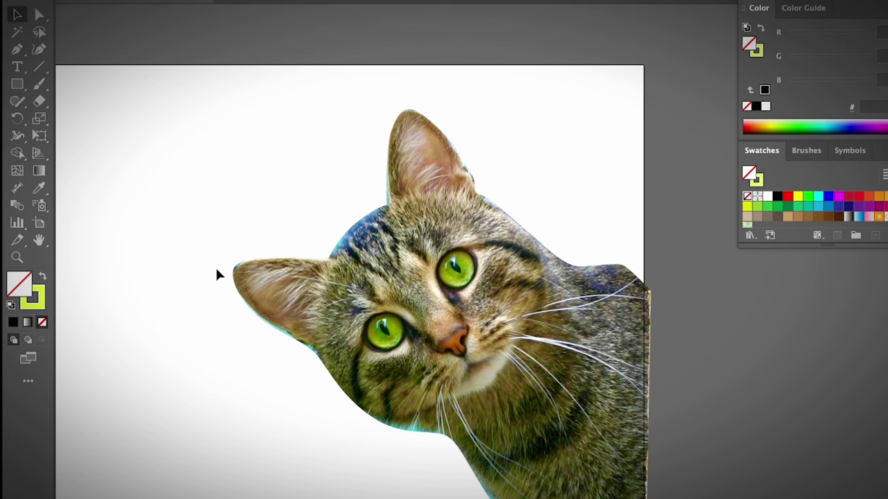
# Step: Draw a circle around the cat's tilted ear and make it a yellow-green filled shape behind the cat
pyautogui.click(18, 83)
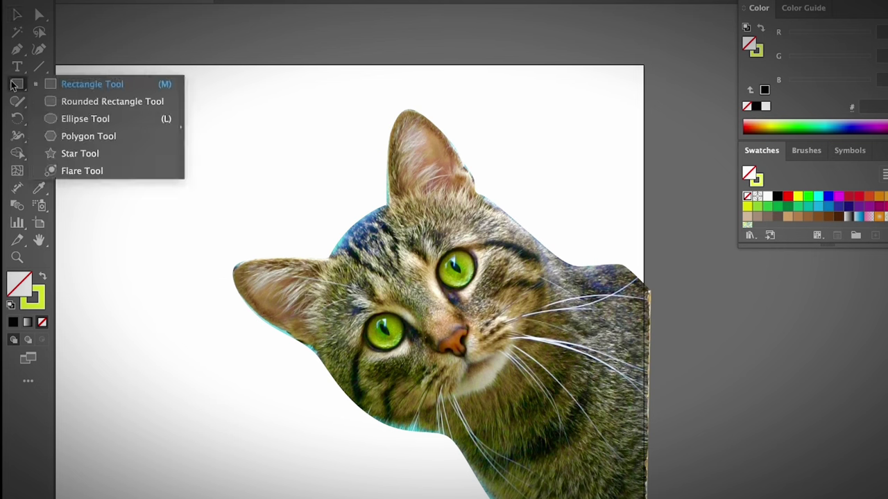
pyautogui.click(84, 118)
pyautogui.moveTo(166, 188); pyautogui.dragTo(360, 444)
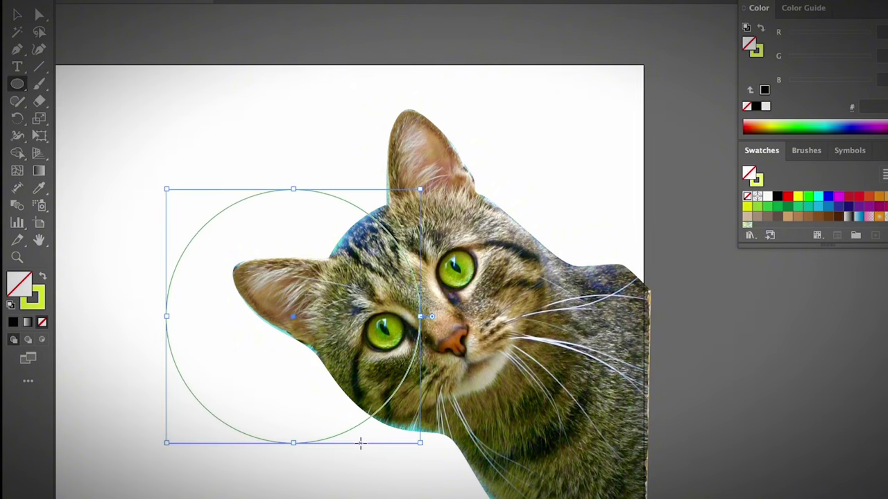
pyautogui.hotkey('shift', 'x')
# Step: Add the text "Hello! I'm Kitty" and place it beside the tip of the cat's upright ear
pyautogui.press('t')
pyautogui.click(321, 126)
pyautogui.write("Hello! I'm Kitty")
pyautogui.press('Escape')
pyautogui.moveTo(355, 129); pyautogui.dragTo(521, 133)
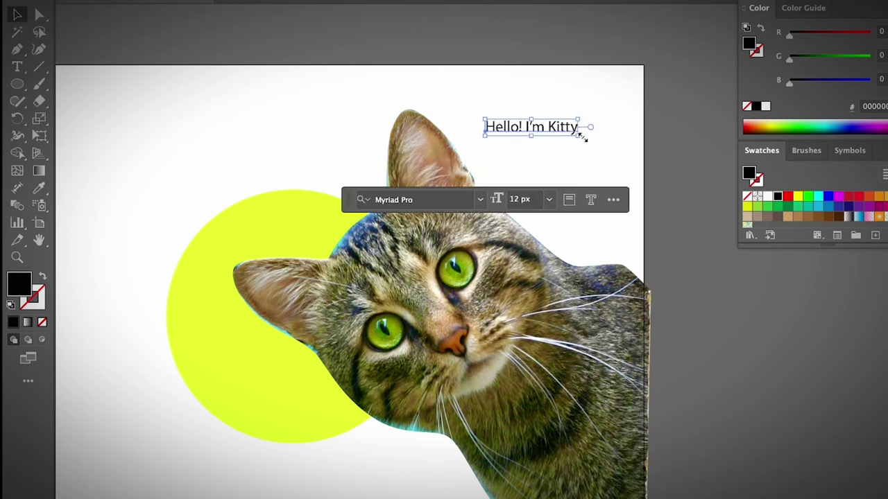
# Step: Enlarge the greeting text to about 21 px and set its font to Arial Black
pyautogui.moveTo(579, 137); pyautogui.dragTo(651, 152)
pyautogui.moveTo(624, 142); pyautogui.dragTo(604, 157)
pyautogui.click(884, 309)
pyautogui.click(775, 428)
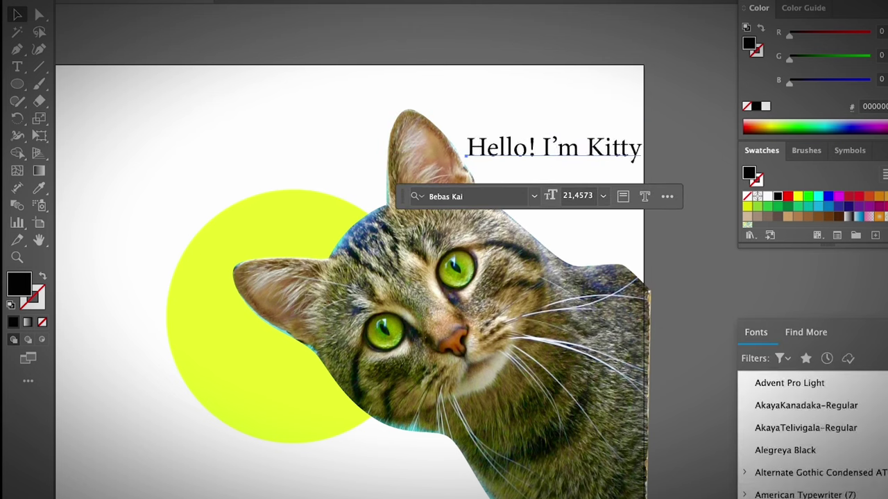
pyautogui.scroll(-5, 811, 437)
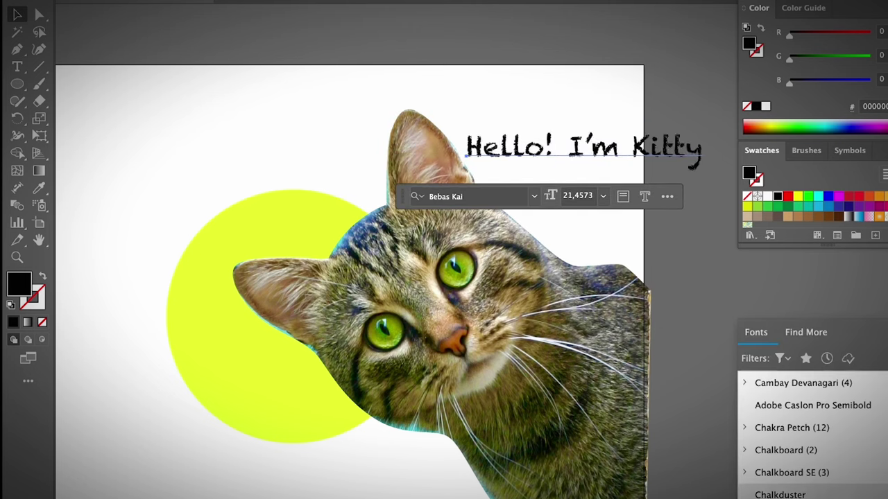
pyautogui.scroll(5, 811, 437)
pyautogui.click(791, 494)
# Step: Move the circle up and arrange the greeting on it in two lines, enlarged to about 25 px
pyautogui.moveTo(590, 150); pyautogui.dragTo(267, 170)
pyautogui.moveTo(188, 292); pyautogui.dragTo(203, 184)
pyautogui.doubleClick(287, 173)
pyautogui.press('Return')
pyautogui.press('Escape')
pyautogui.moveTo(319, 223); pyautogui.dragTo(338, 234)
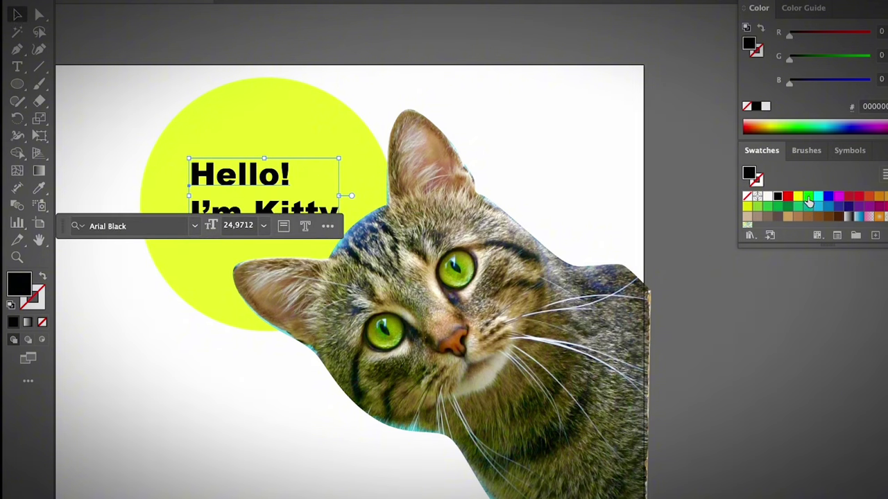
# Step: Recolour the greeting text with a brown sampled from the cat's fur using the Eyedropper, and deselect it
pyautogui.click(878, 197)
pyautogui.click(885, 197)
pyautogui.click(39, 188)
pyautogui.click(416, 229)
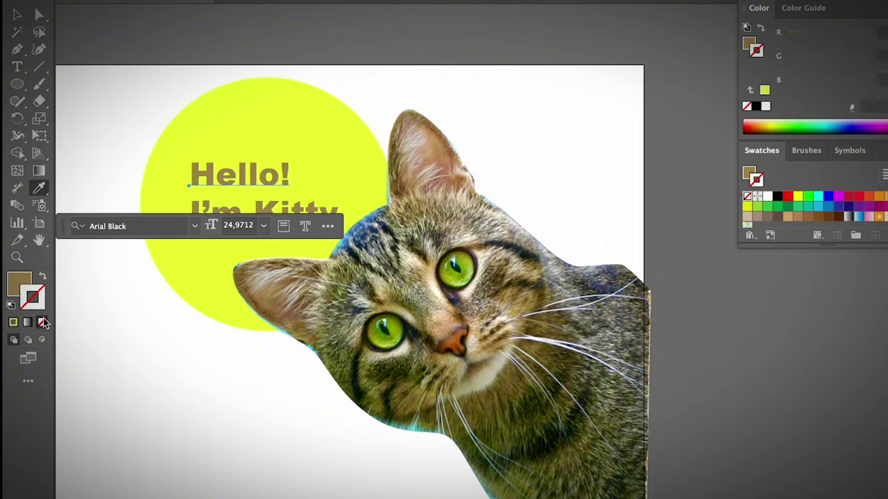
pyautogui.press('v')
pyautogui.press('super+shift+a')
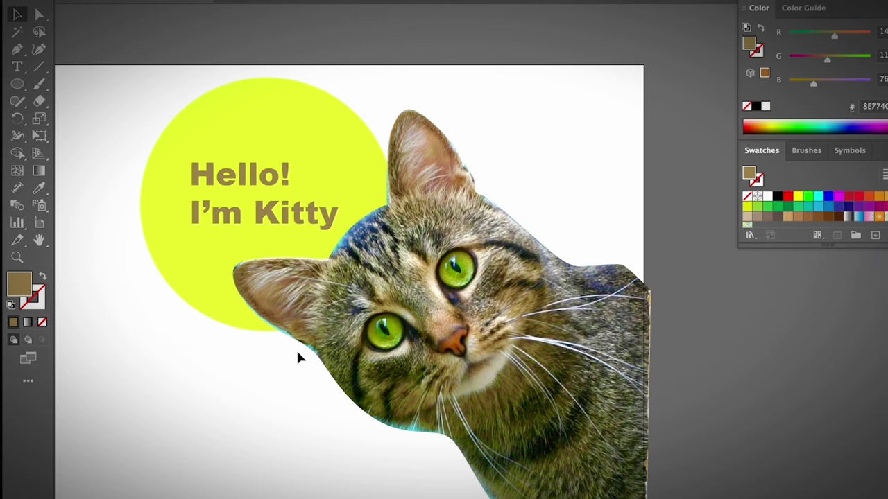
# Step: Switch to the browser and read the Pen Tool article's introduction and its sections on straight and curve lines
pyautogui.click(227, 285)
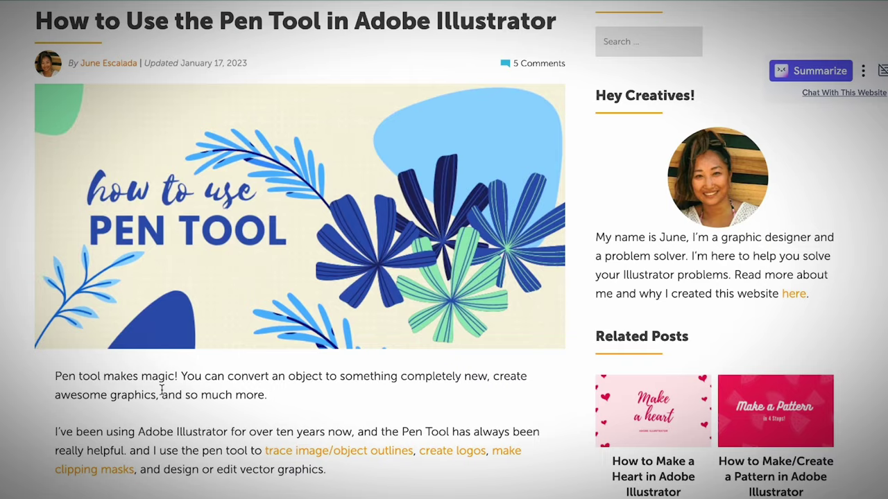
pyautogui.scroll(-10, 161, 392)
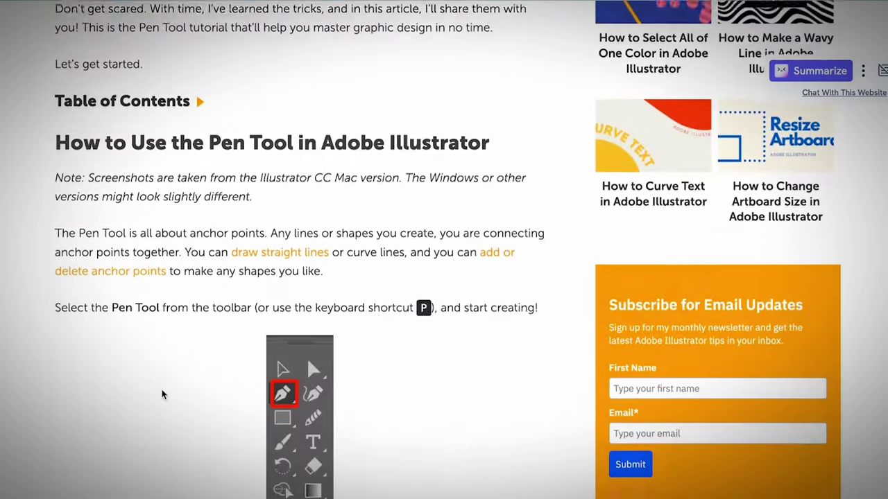
pyautogui.scroll(-4, 162, 393)
pyautogui.scroll(-5, 162, 394)
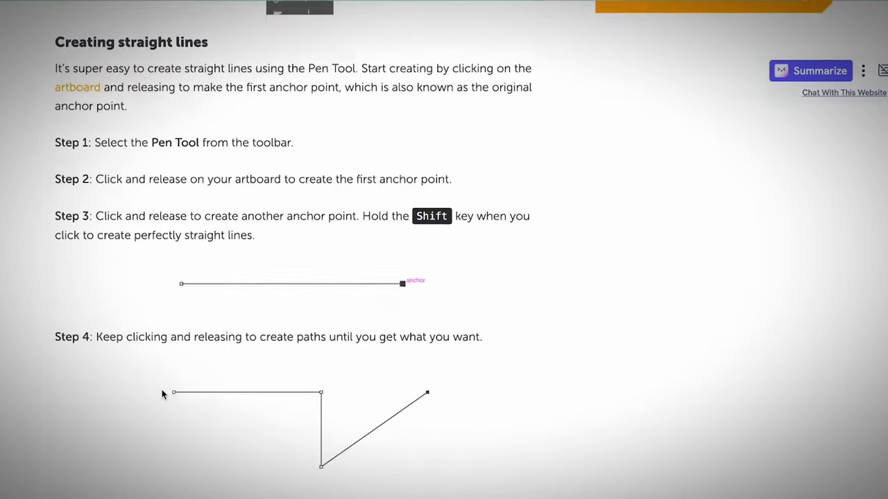
pyautogui.scroll(-12, 162, 394)
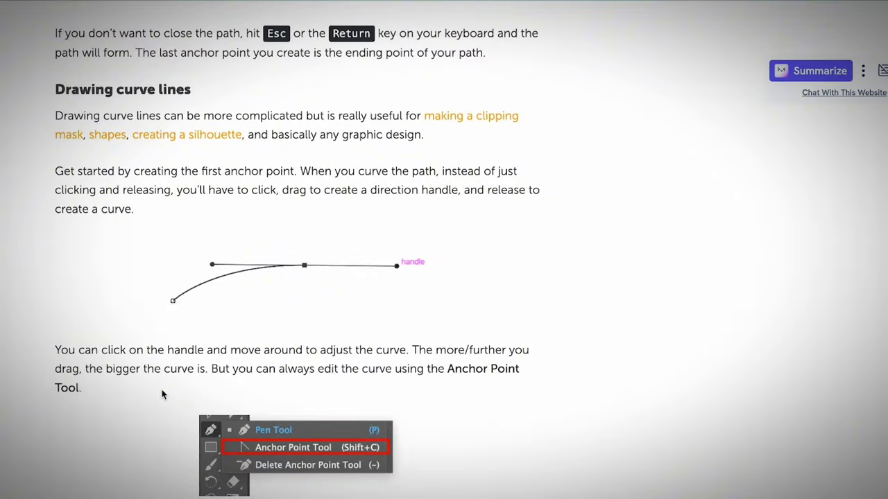